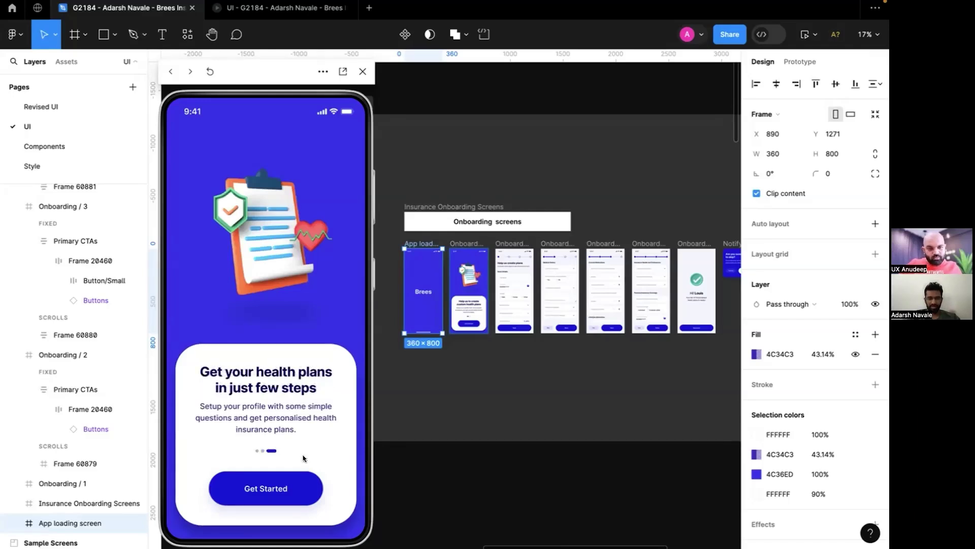
# Advance the prototype preview from the Get Started screen to the Basic Details form, going back once to repeat the transition.
pyautogui.click(266, 488)
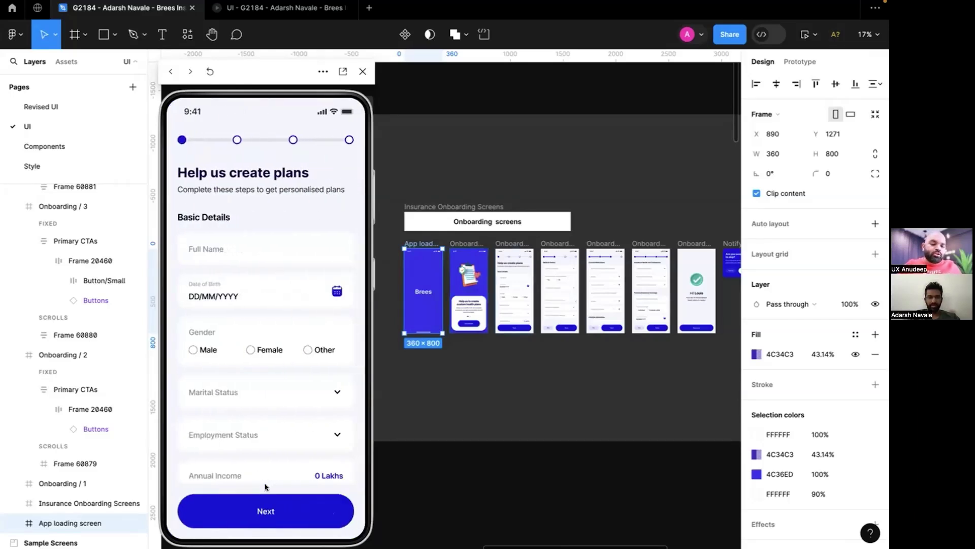
pyautogui.press('Left')
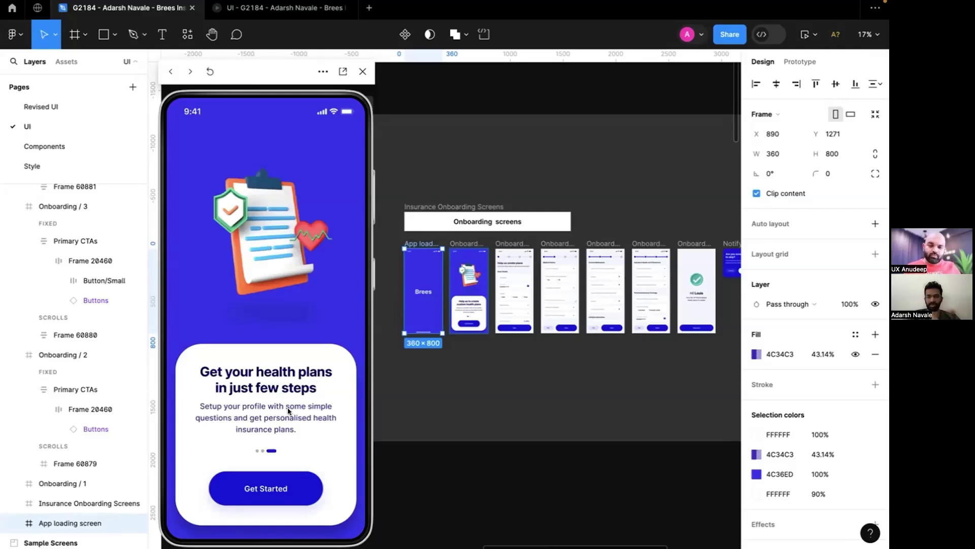
pyautogui.click(274, 485)
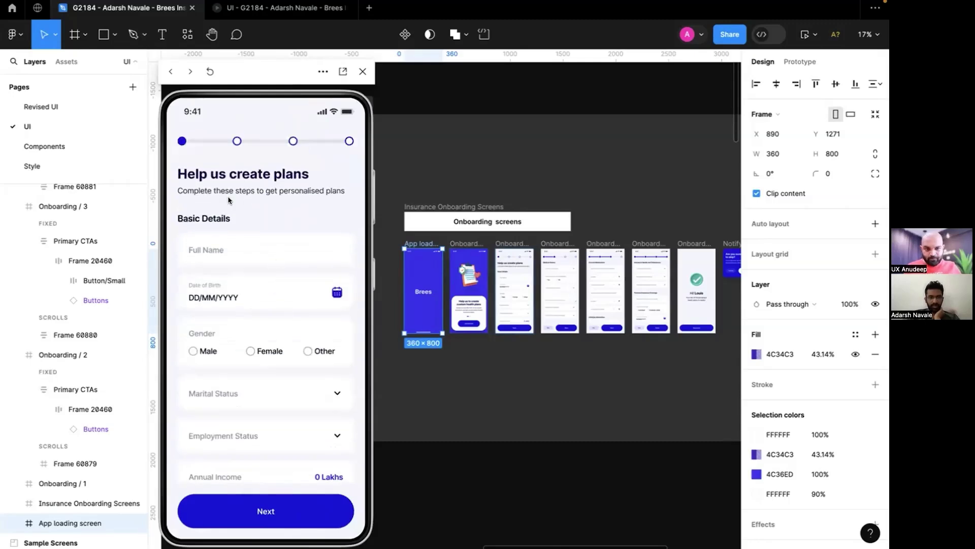
# Test the Full Name field and pick a date of birth from the calendar in the previewed Basic Details form.
pyautogui.click(294, 249)
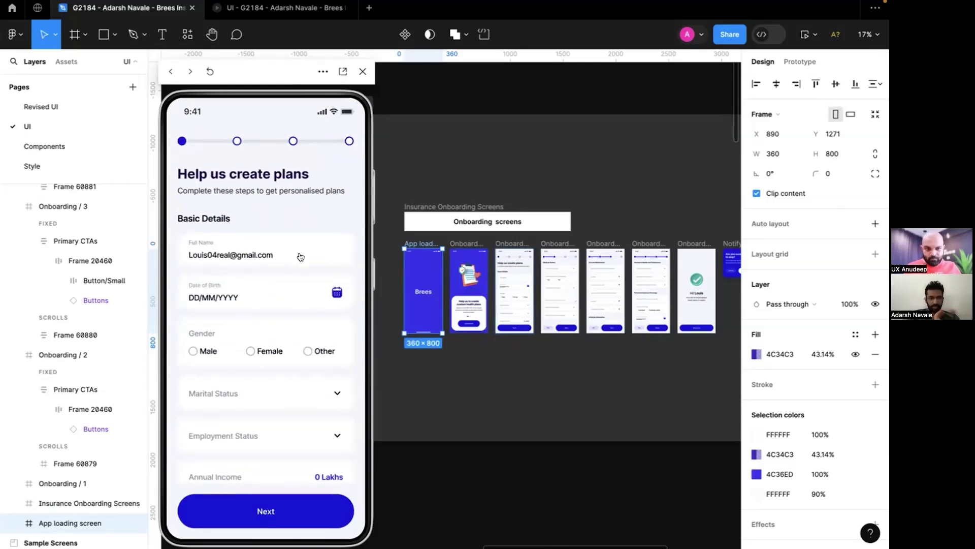
pyautogui.click(335, 291)
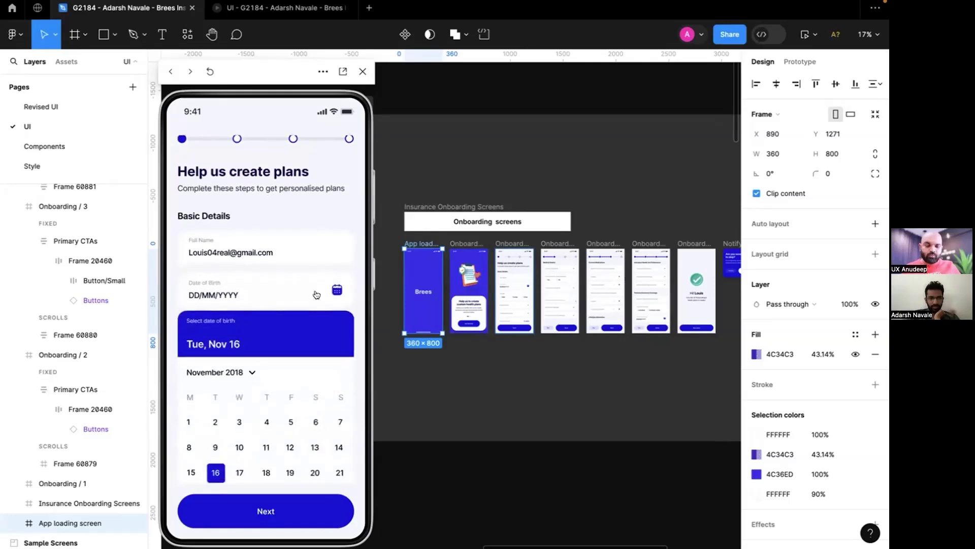
pyautogui.click(215, 347)
pyautogui.scroll(3, 324, 240)
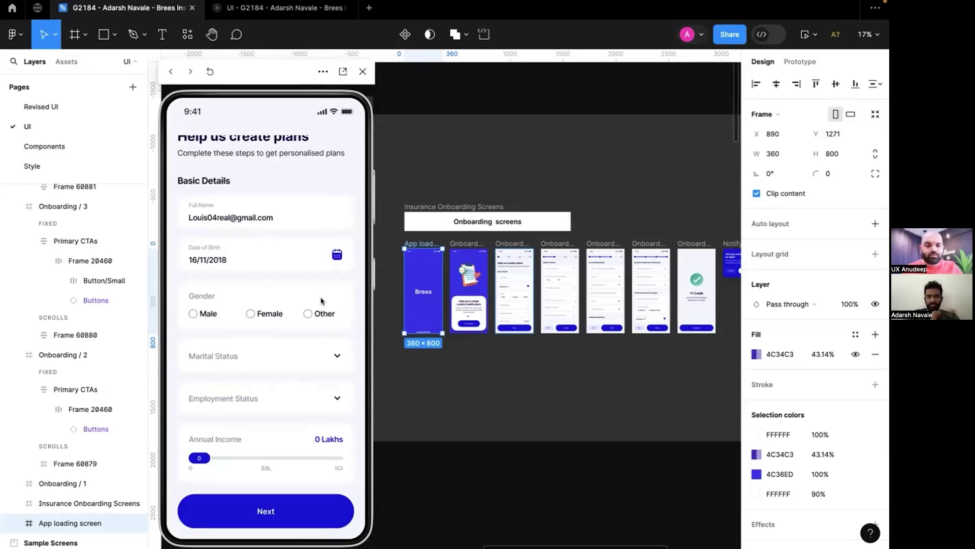
# Choose Male as the gender, reopen and close the date of birth calendar, and expand Marital Status in the preview.
pyautogui.click(192, 314)
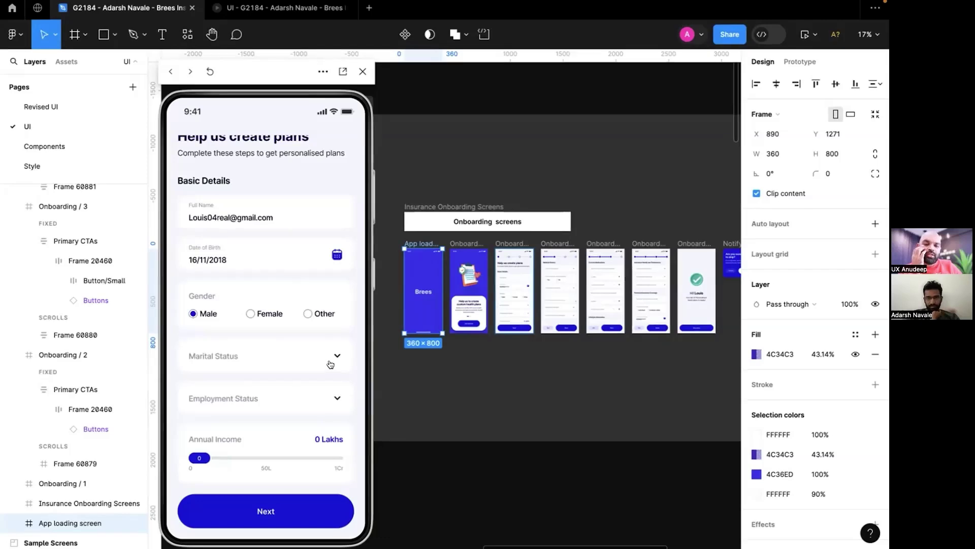
pyautogui.click(335, 257)
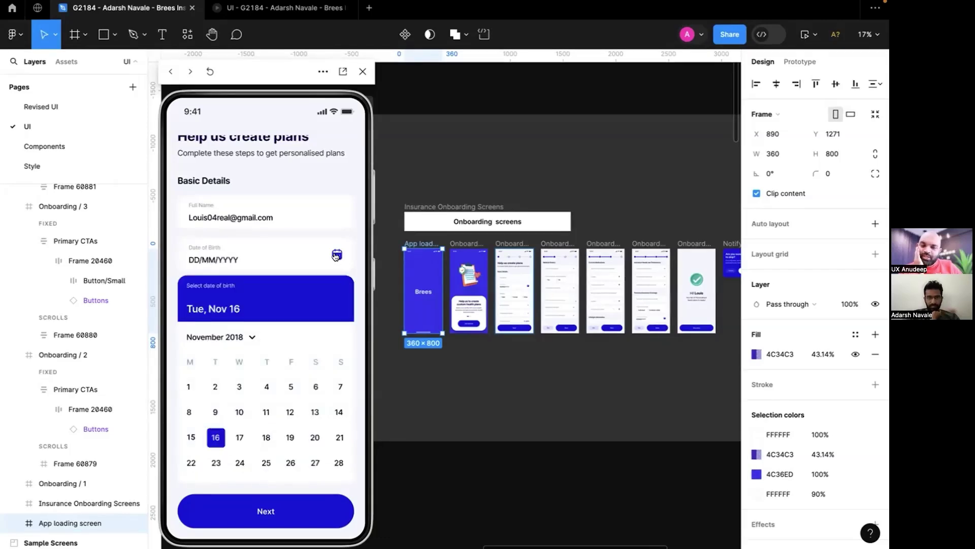
pyautogui.click(335, 257)
pyautogui.click(335, 353)
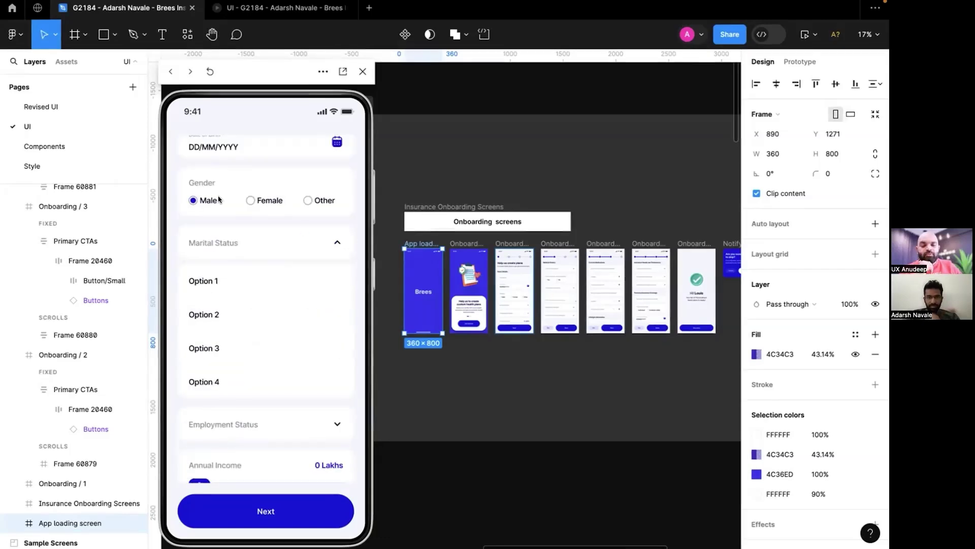
# Review the input field variants on the Components page and show the prototype interaction of the collapsed Drop Down variant.
pyautogui.click(37, 146)
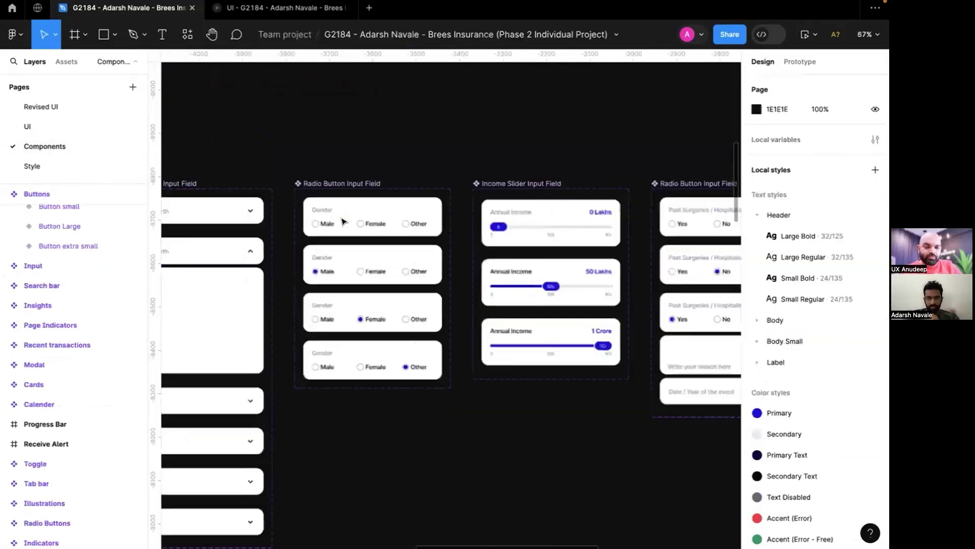
pyautogui.scroll(2, 342, 222)
pyautogui.hscroll(3, 510, 146)
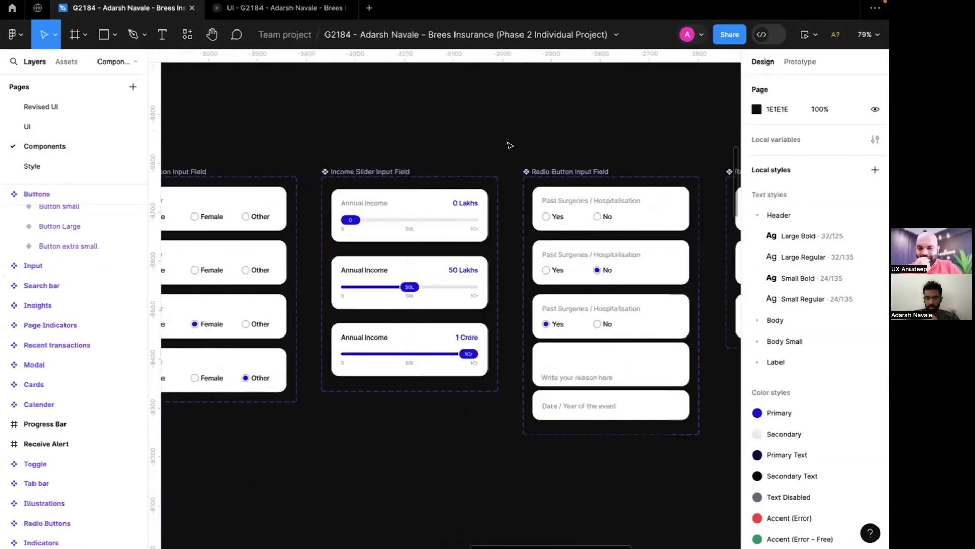
pyautogui.hscroll(6, 510, 145)
pyautogui.hscroll(-5, 510, 146)
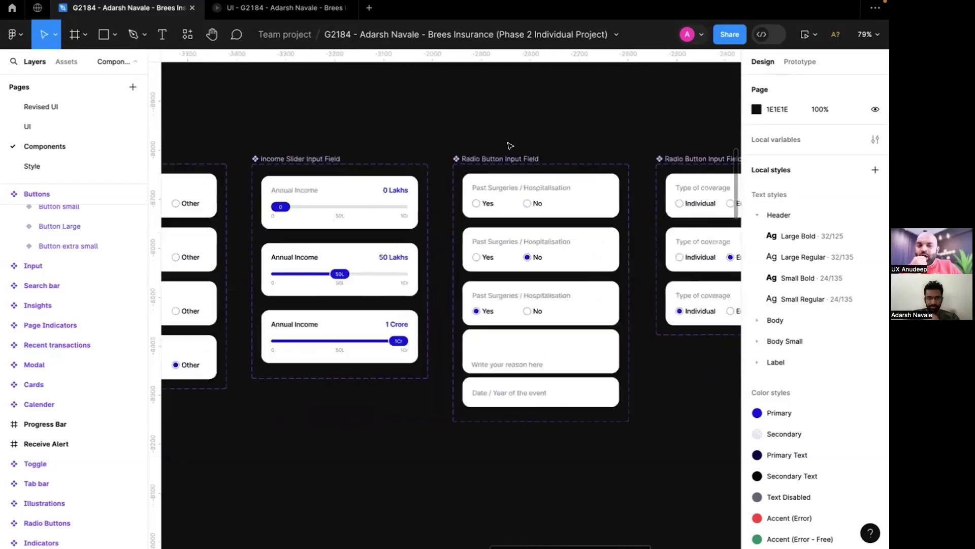
pyautogui.hscroll(-8, 510, 146)
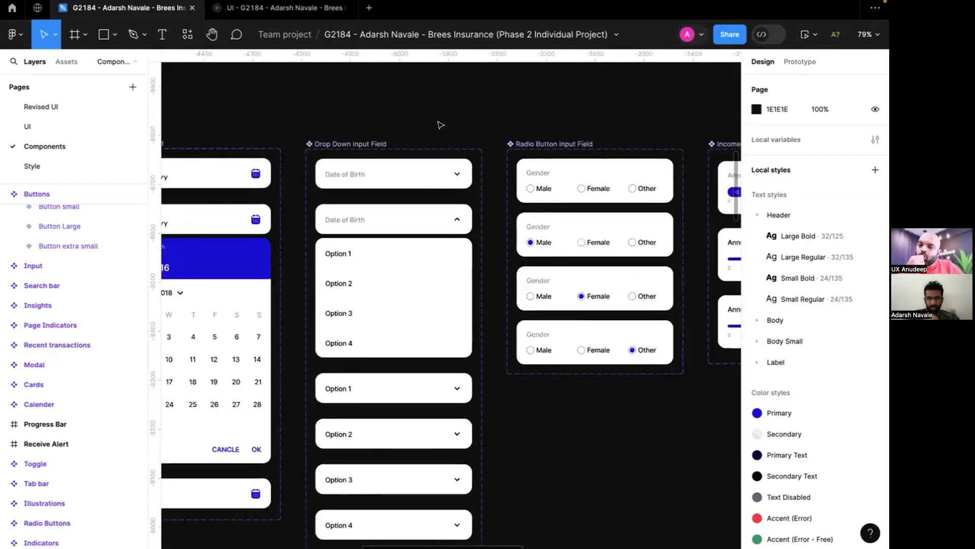
pyautogui.scroll(-2, 440, 125)
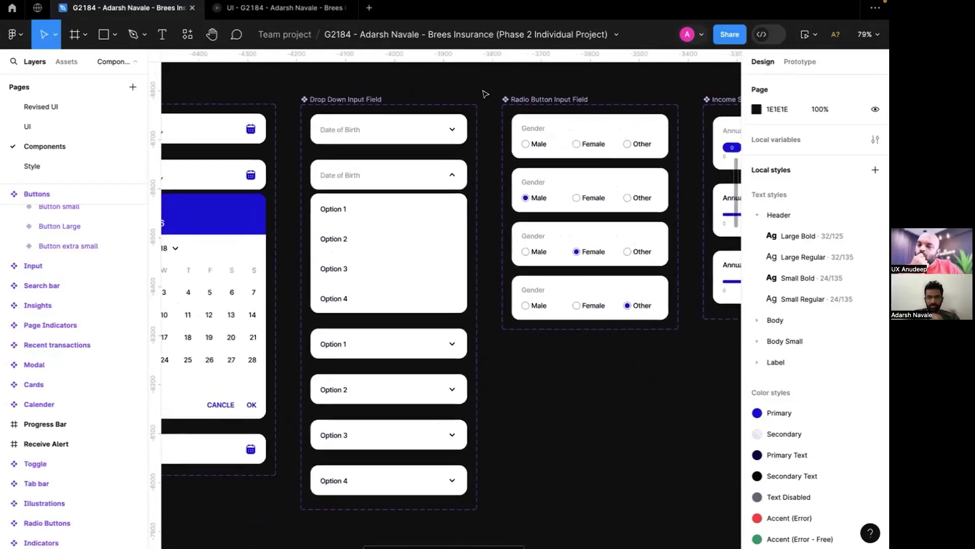
pyautogui.click(415, 132)
pyautogui.hotkey('shift', 'e')
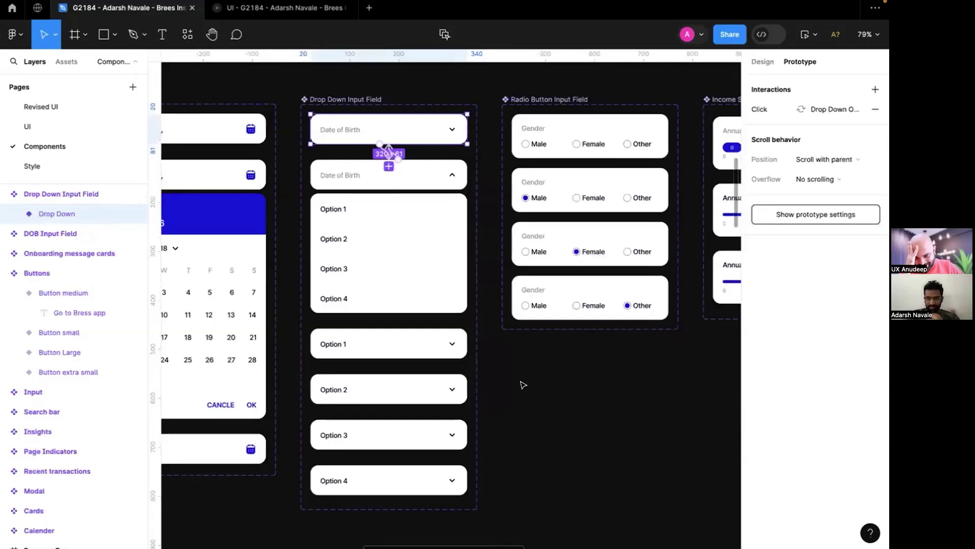
# Return to the UI page and preview the Onboarding / 2 frame as a prototype.
pyautogui.click(27, 126)
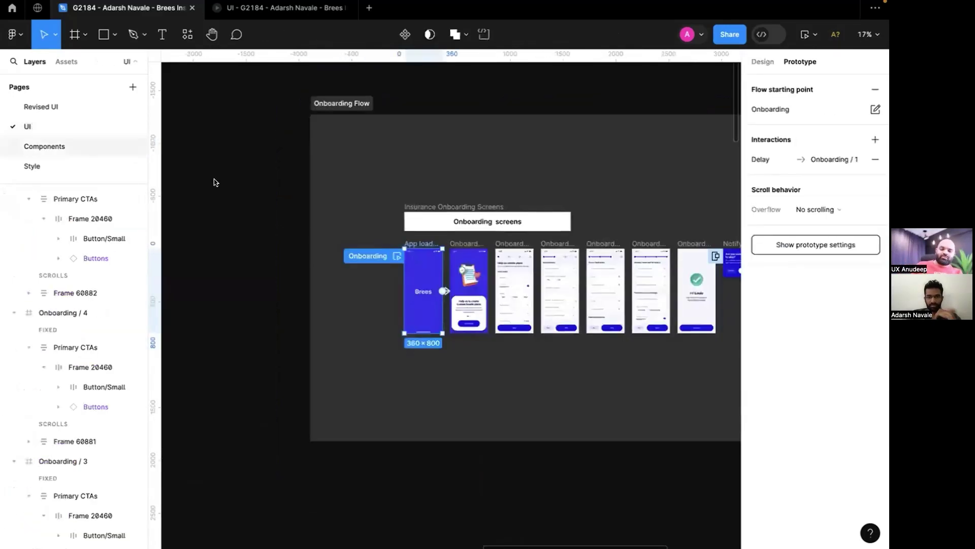
pyautogui.click(482, 247)
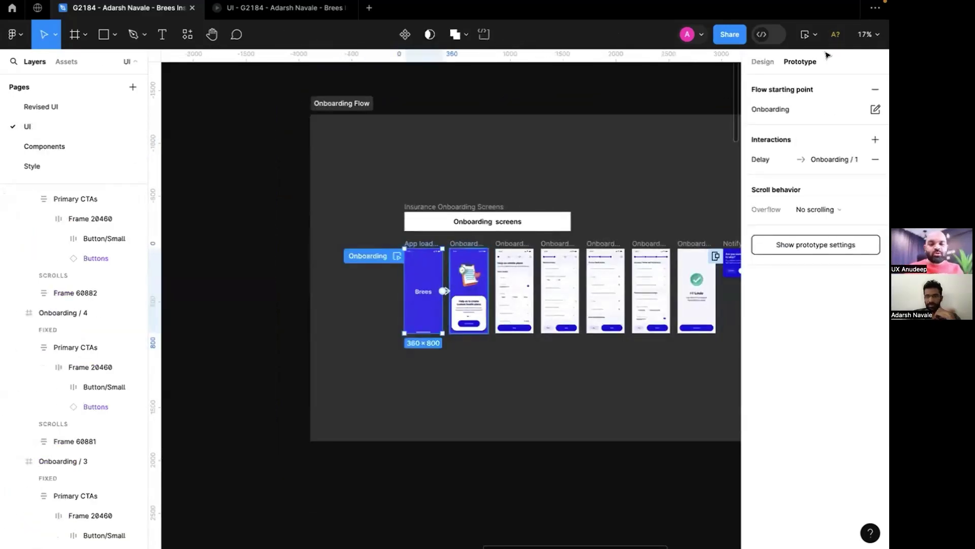
pyautogui.hotkey('alt', '8')
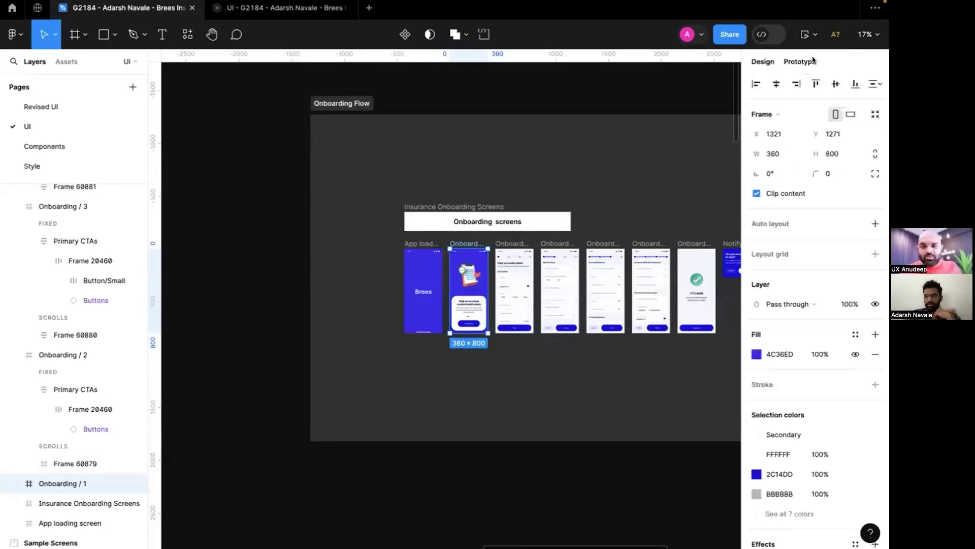
pyautogui.click(809, 35)
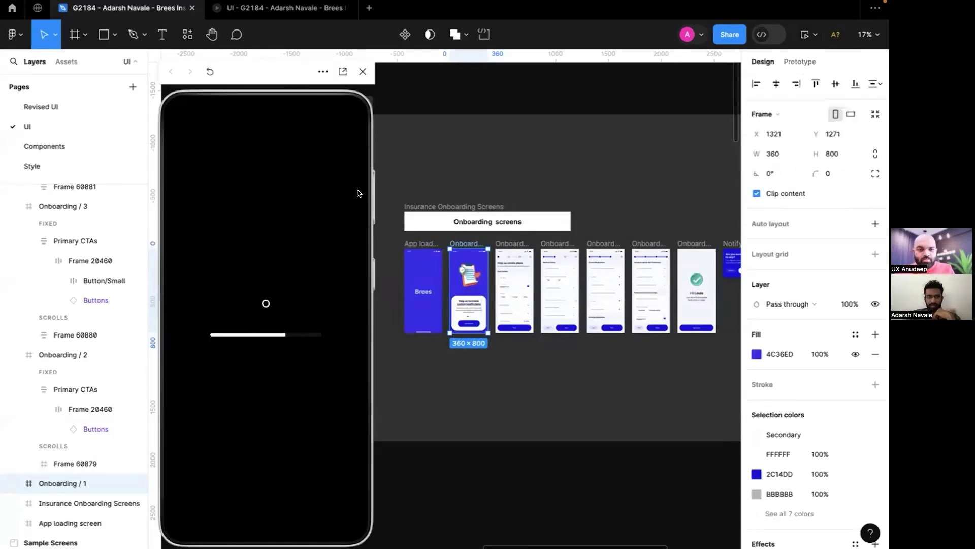
pyautogui.click(509, 243)
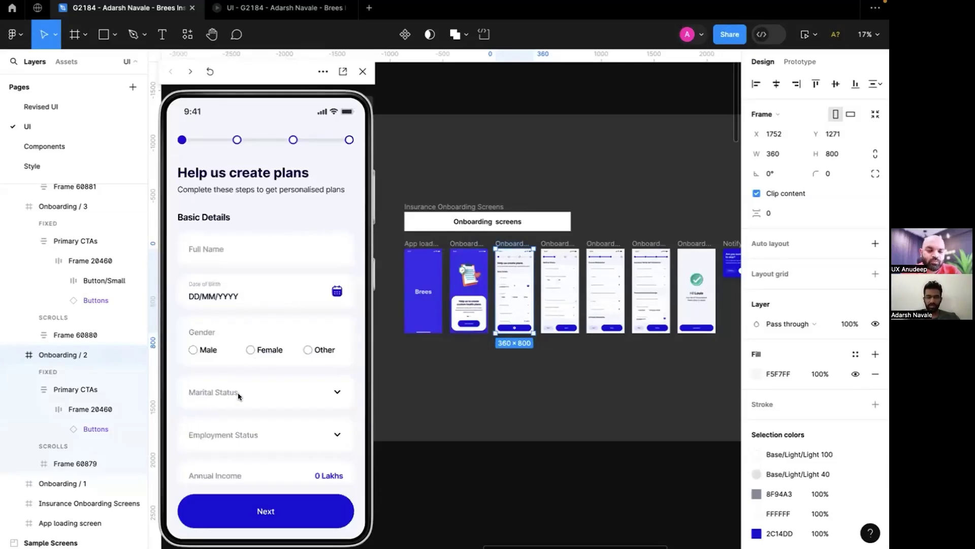
# Expand and collapse the Marital Status drop-down in the preview, and pick Option 1 for Employment Status.
pyautogui.click(330, 391)
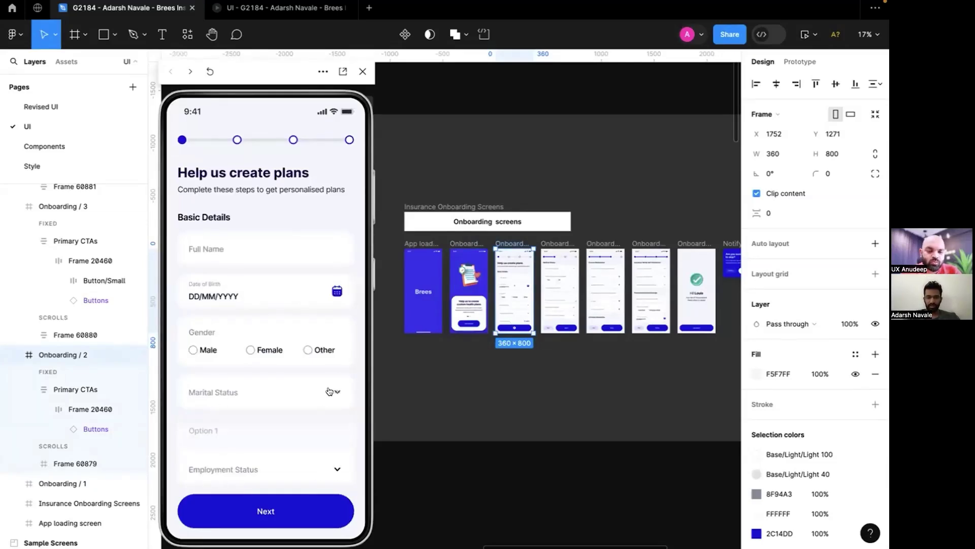
pyautogui.scroll(-3, 314, 391)
pyautogui.scroll(-2, 313, 391)
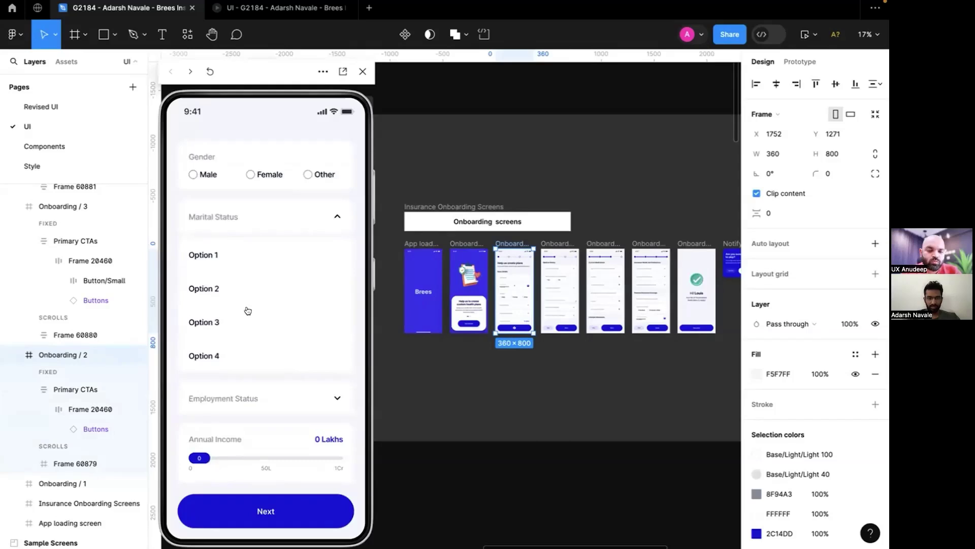
pyautogui.click(328, 216)
pyautogui.click(331, 259)
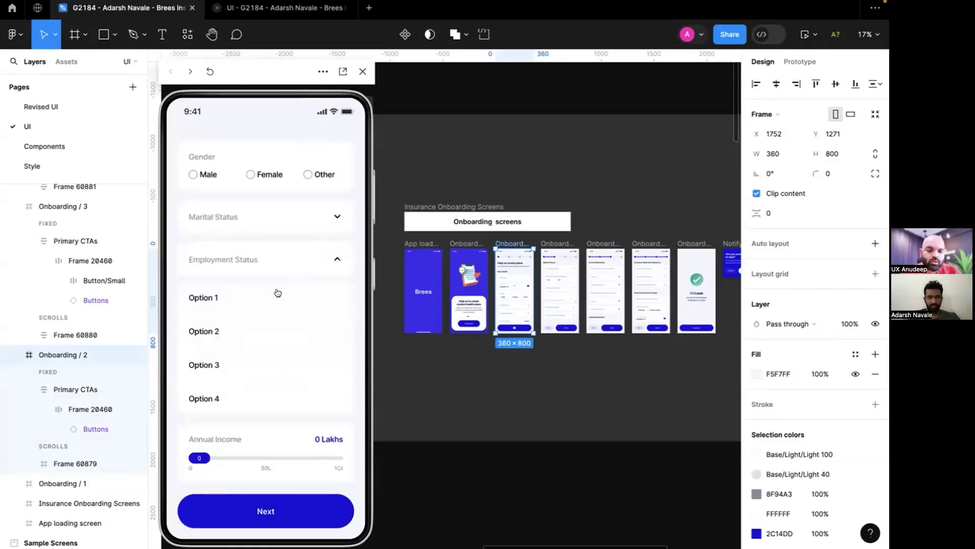
pyautogui.click(212, 299)
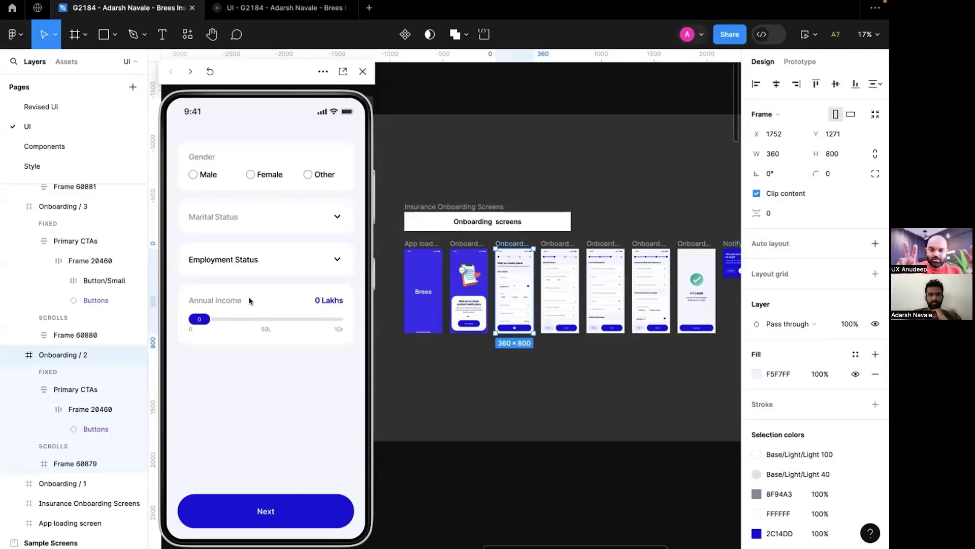
# Expand and collapse Marital Status again, and move the Annual Income slider to 1 Crore in the preview.
pyautogui.scroll(5, 248, 300)
pyautogui.scroll(-1, 249, 301)
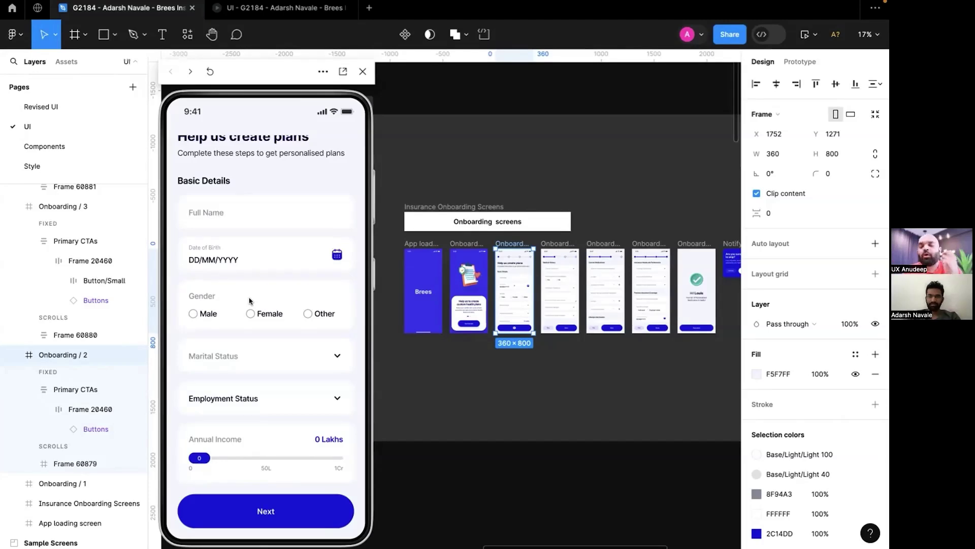
pyautogui.click(319, 354)
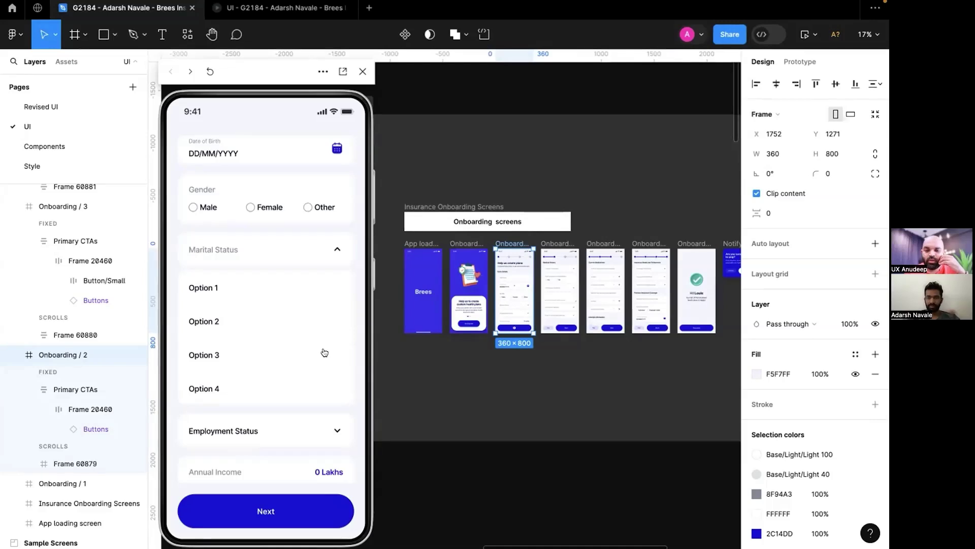
pyautogui.click(334, 254)
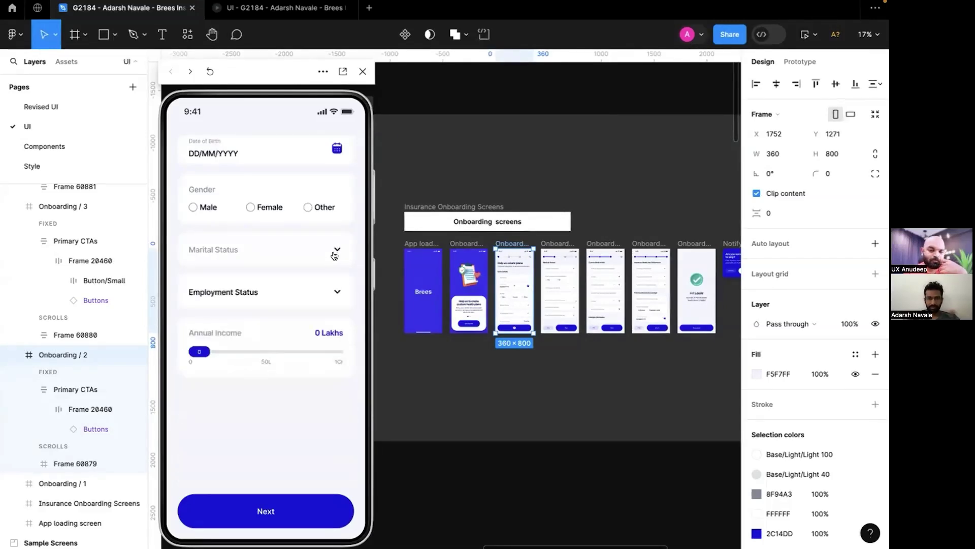
pyautogui.moveTo(203, 352); pyautogui.dragTo(340, 352)
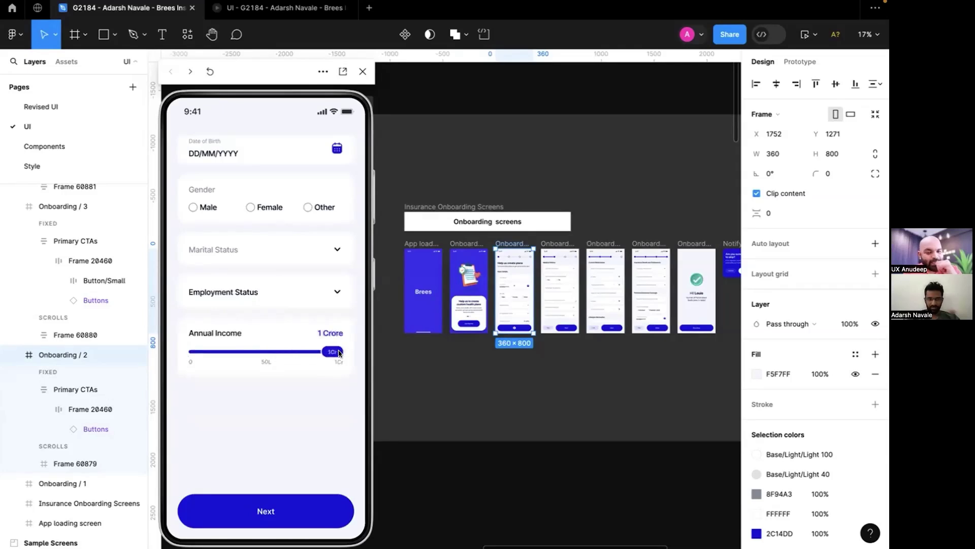
pyautogui.click(287, 507)
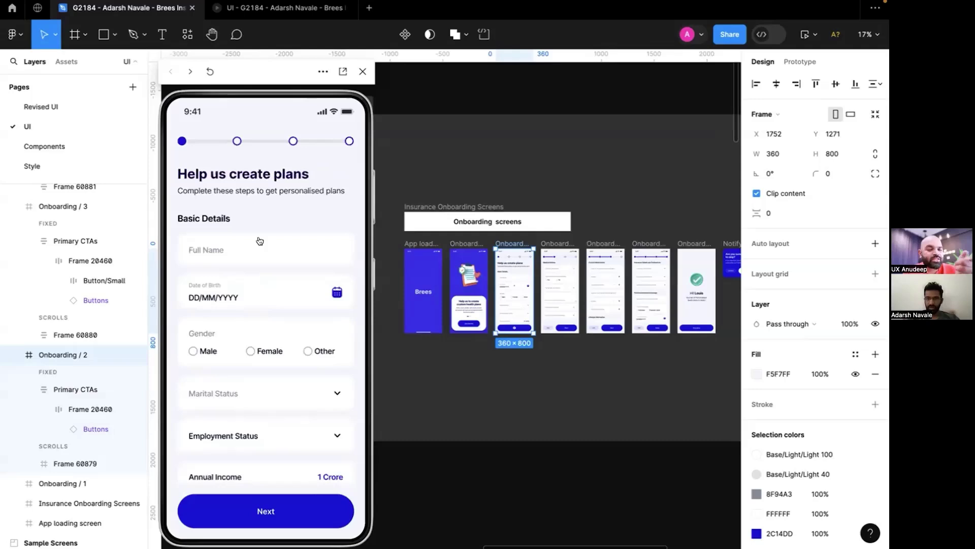
pyautogui.scroll(-1, 260, 240)
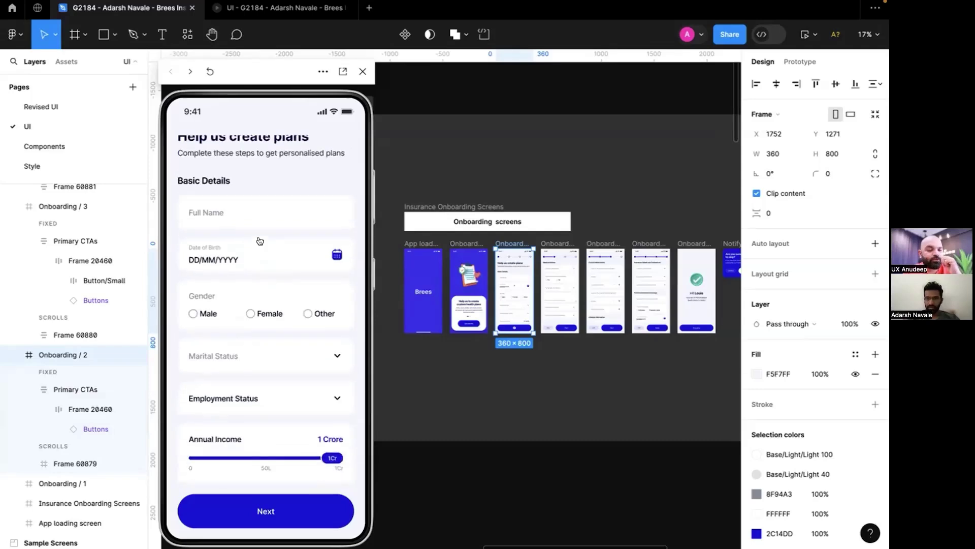
# Review the drop-down, Income Slider and Radio Button Input Field variants on the Components page.
pyautogui.click(46, 147)
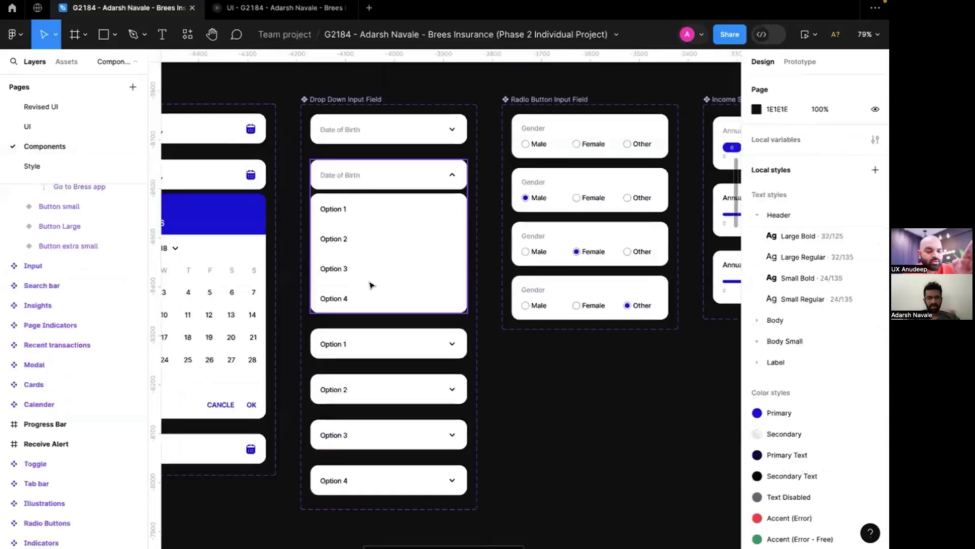
pyautogui.hscroll(8, 468, 250)
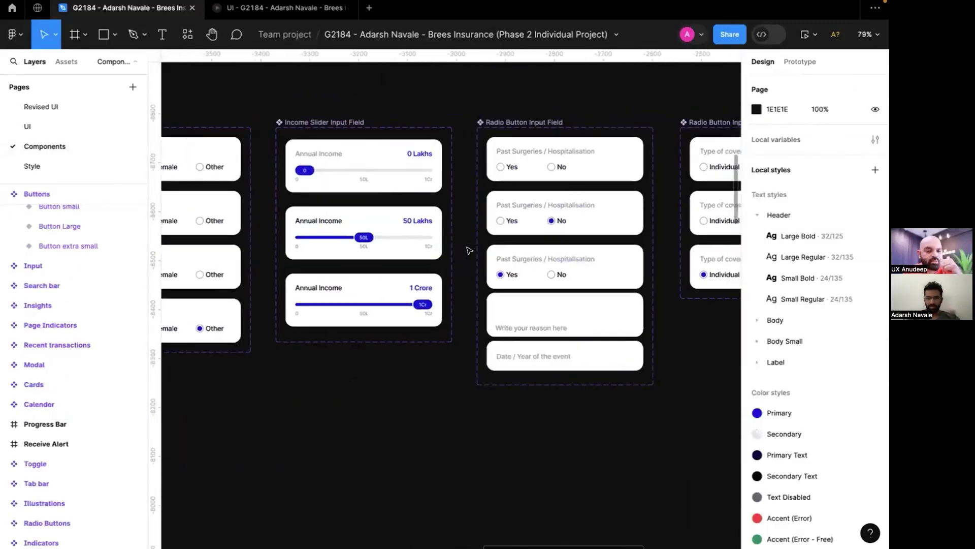
# Reopen the Onboarding / 2 preview on the UI page and check the form's interactive hotspots around Marital Status.
pyautogui.click(32, 128)
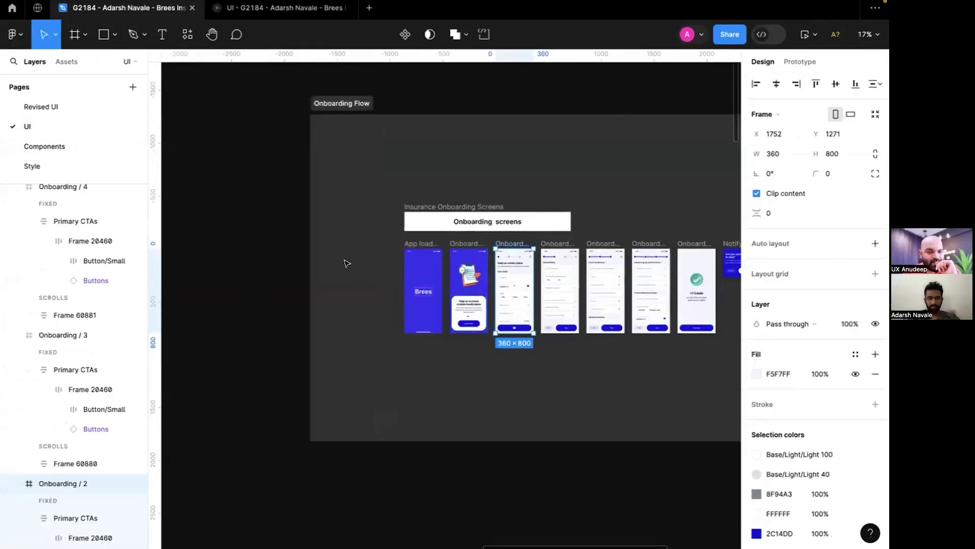
pyautogui.hotkey('shift', 'space')
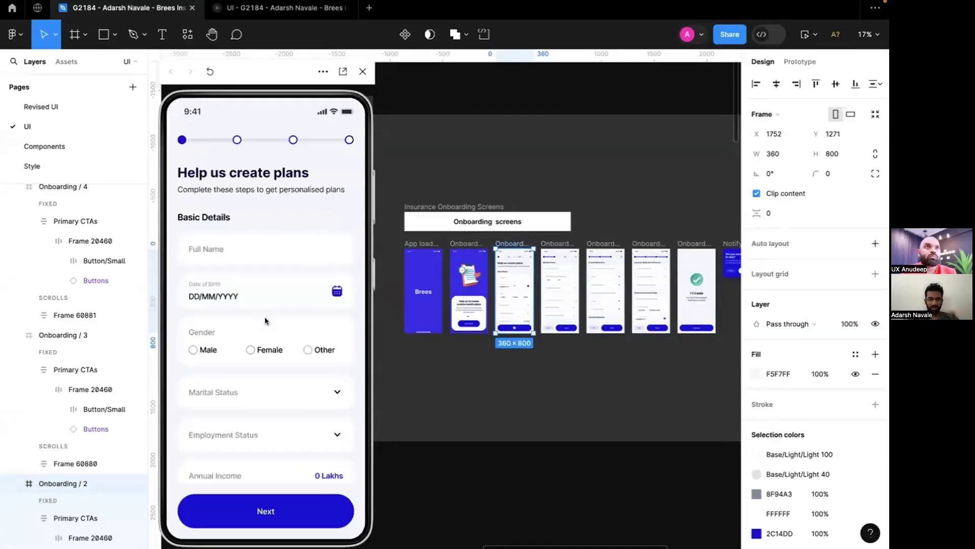
pyautogui.click(203, 396)
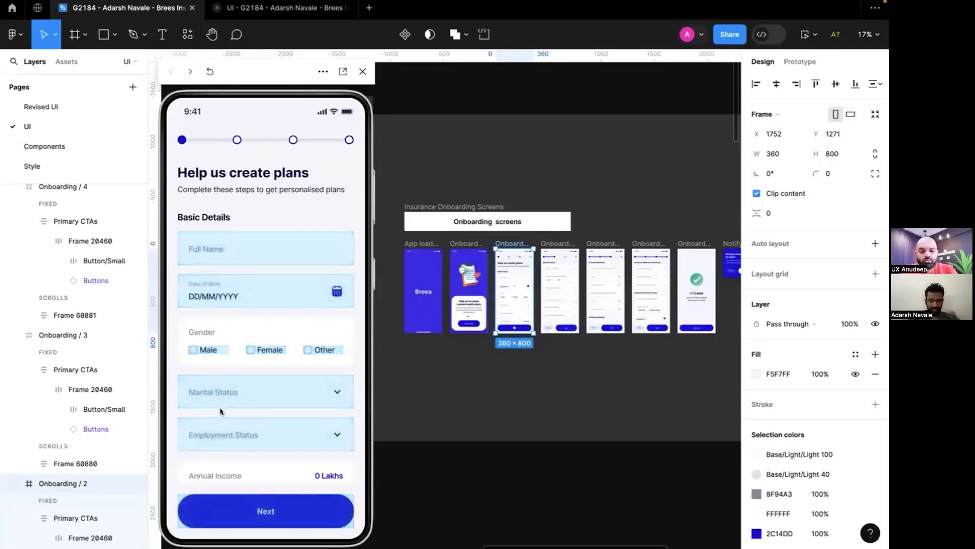
# Advance the preview to Medical History and switch Past Surgeries / Hospitalisation to Yes, No and back to Yes.
pyautogui.scroll(-1, 238, 360)
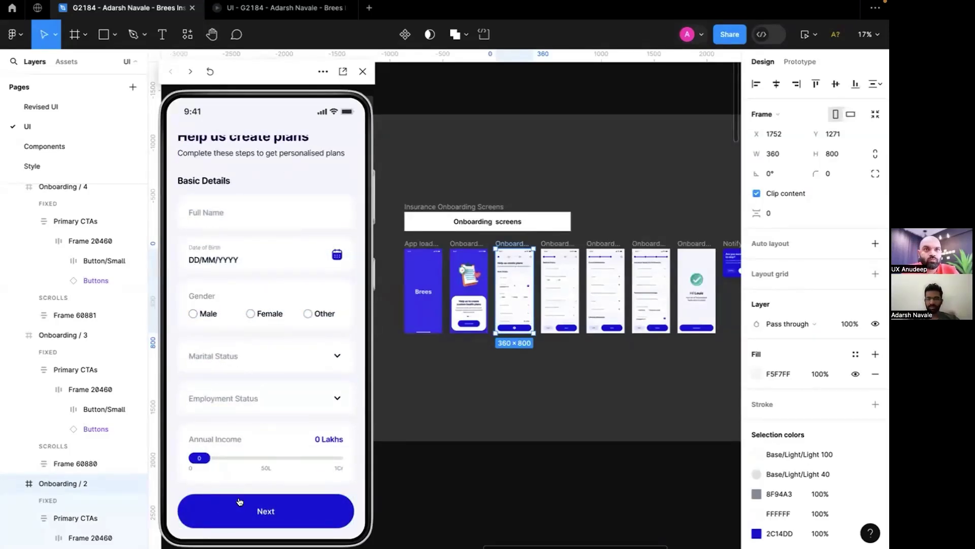
pyautogui.click(308, 508)
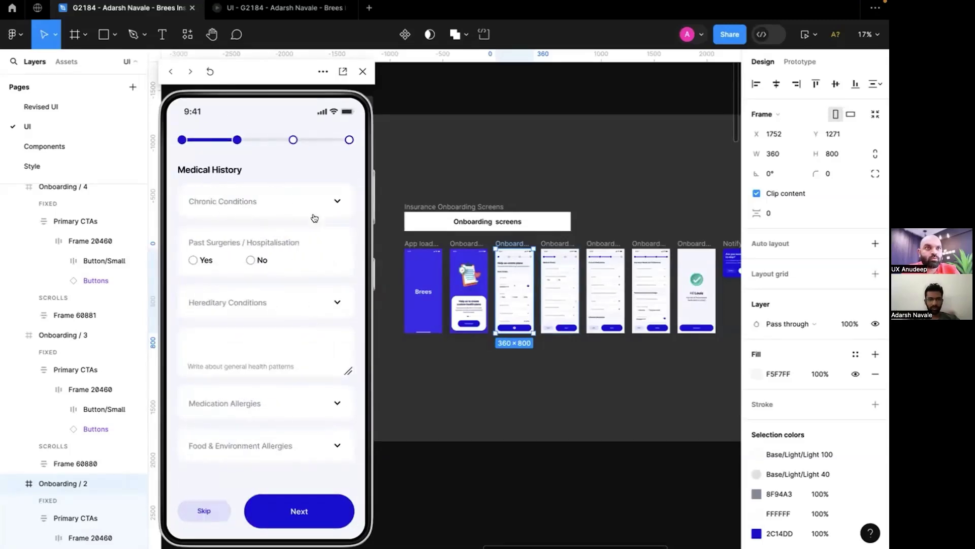
pyautogui.click(191, 261)
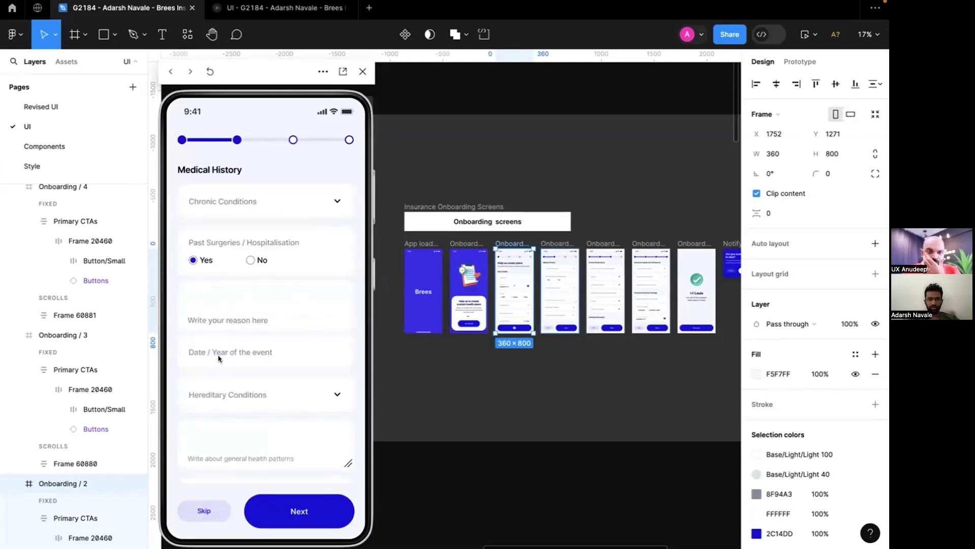
pyautogui.click(250, 260)
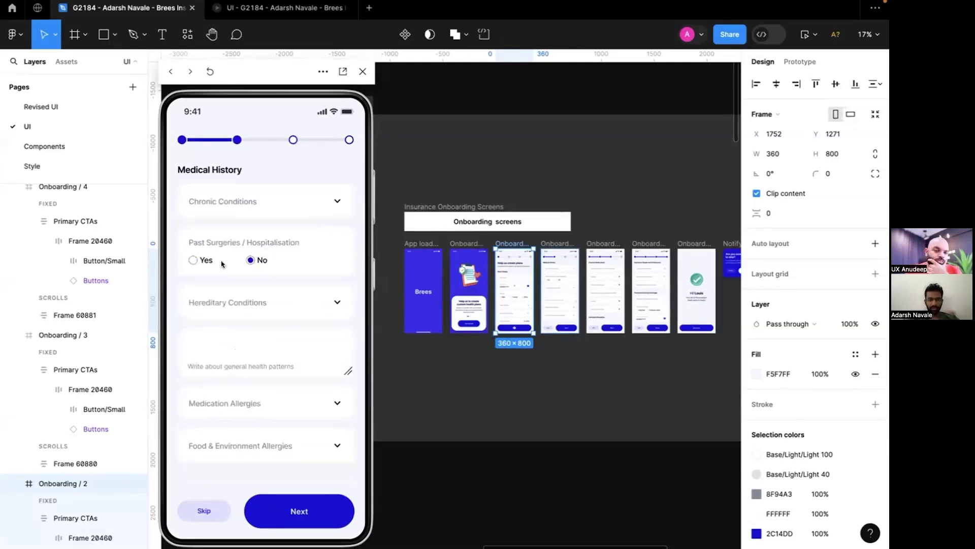
pyautogui.click(193, 261)
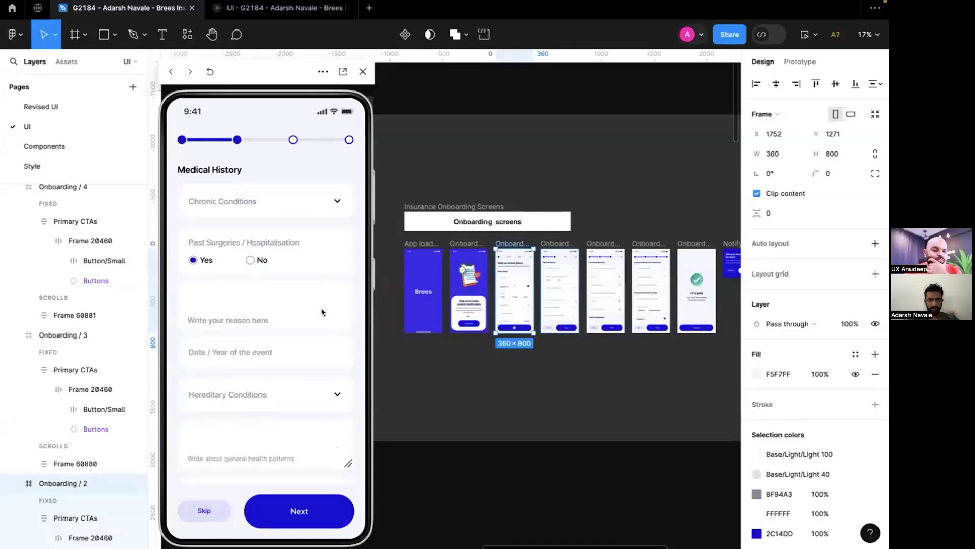
# Expand and collapse the Medication Allergies drop-down in the Medical History preview.
pyautogui.scroll(-2, 309, 316)
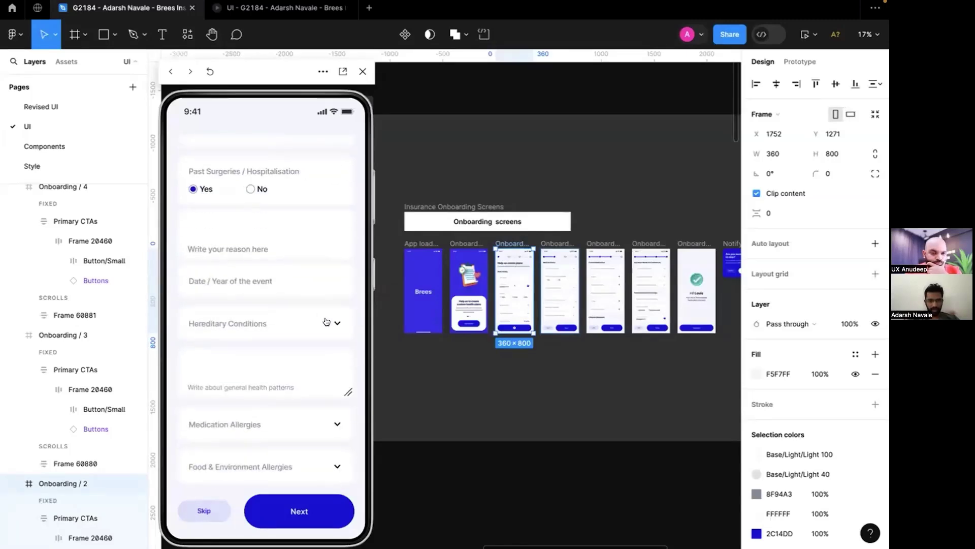
pyautogui.click(329, 426)
pyautogui.scroll(-4, 327, 429)
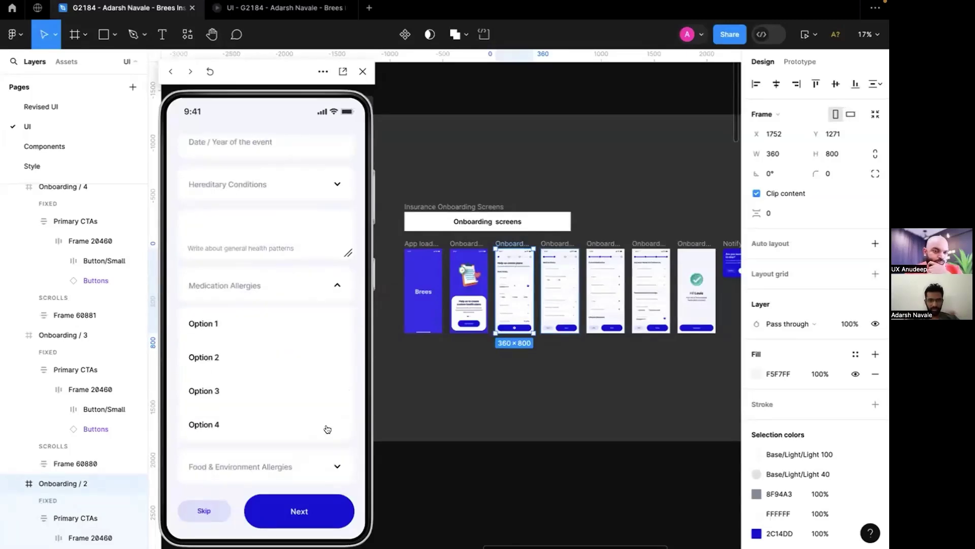
pyautogui.click(327, 278)
# Test skipping Medical History twice, answering the skip confirmation with Don't skip each time.
pyautogui.click(203, 509)
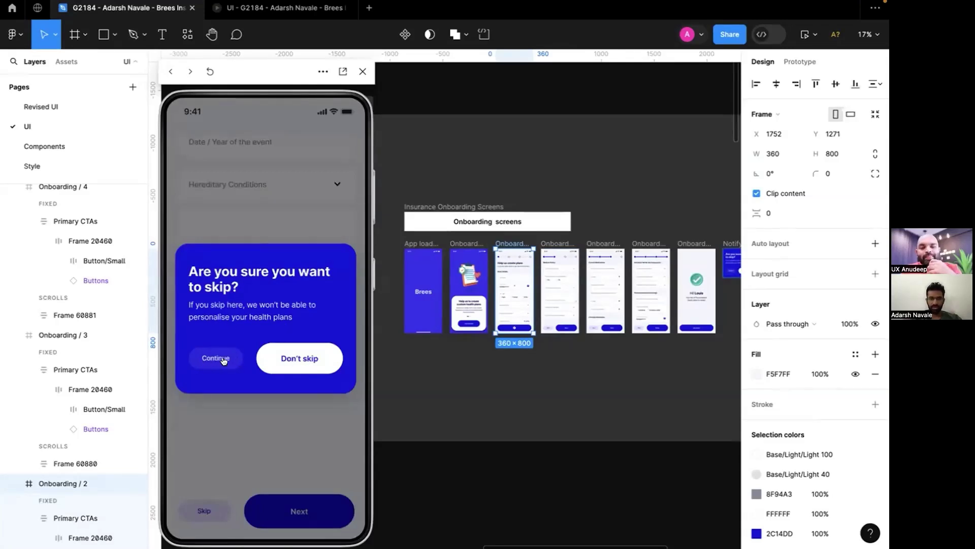
pyautogui.click(313, 361)
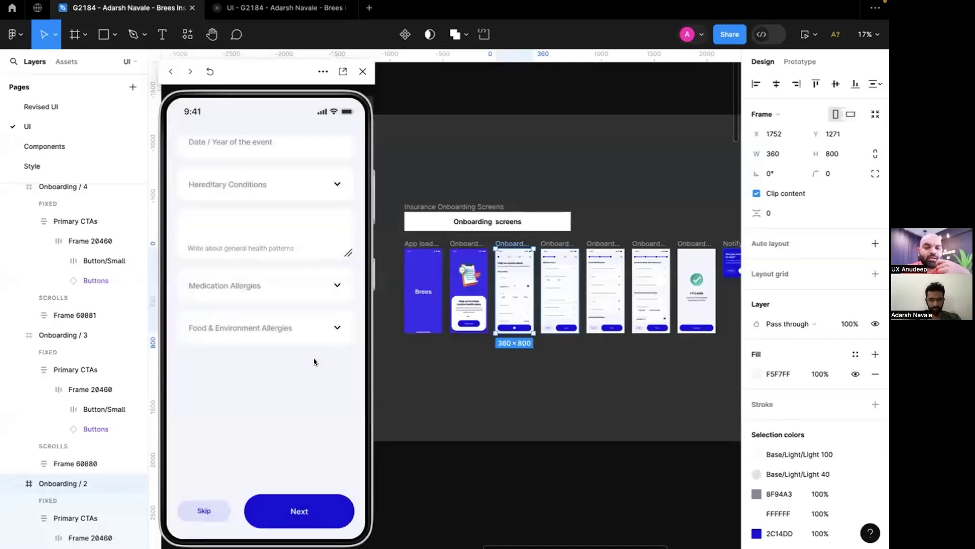
pyautogui.scroll(4, 279, 442)
pyautogui.scroll(-1, 279, 442)
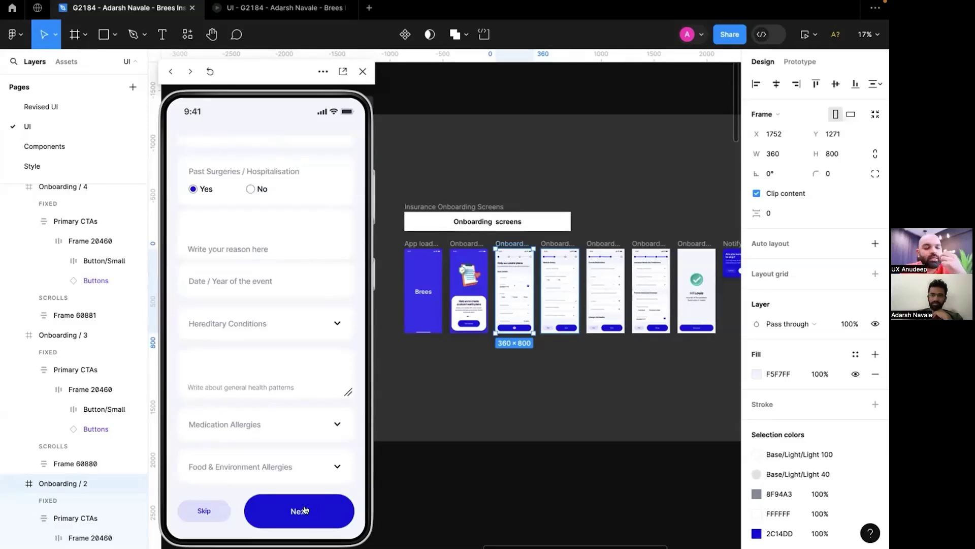
pyautogui.click(215, 509)
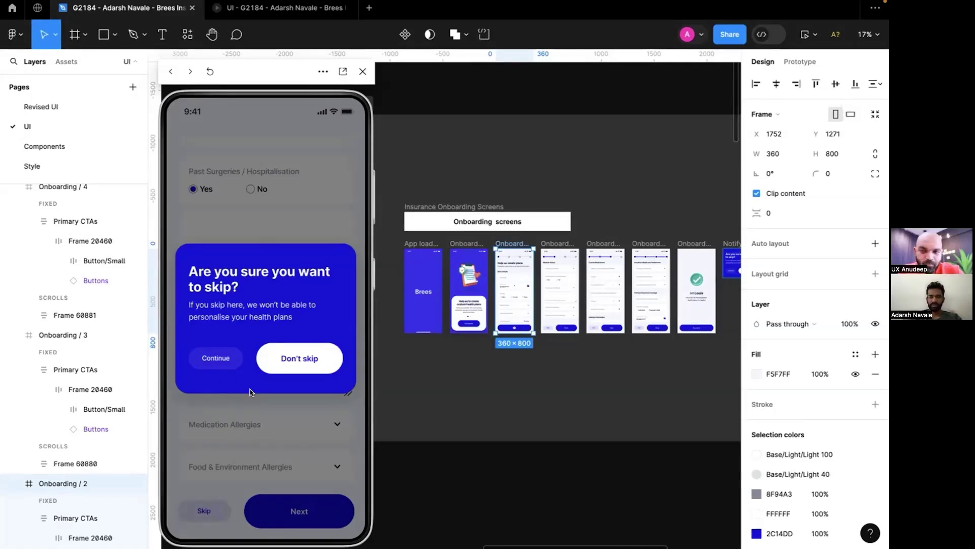
pyautogui.click(311, 359)
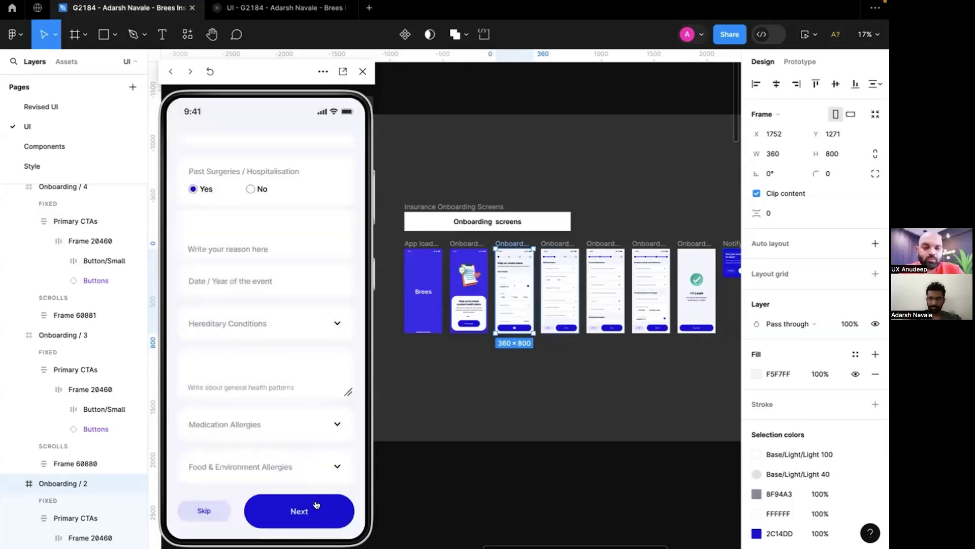
# Advance to Current Medications, then step the prescribed medication's Dosage up and back down to its empty state.
pyautogui.click(316, 504)
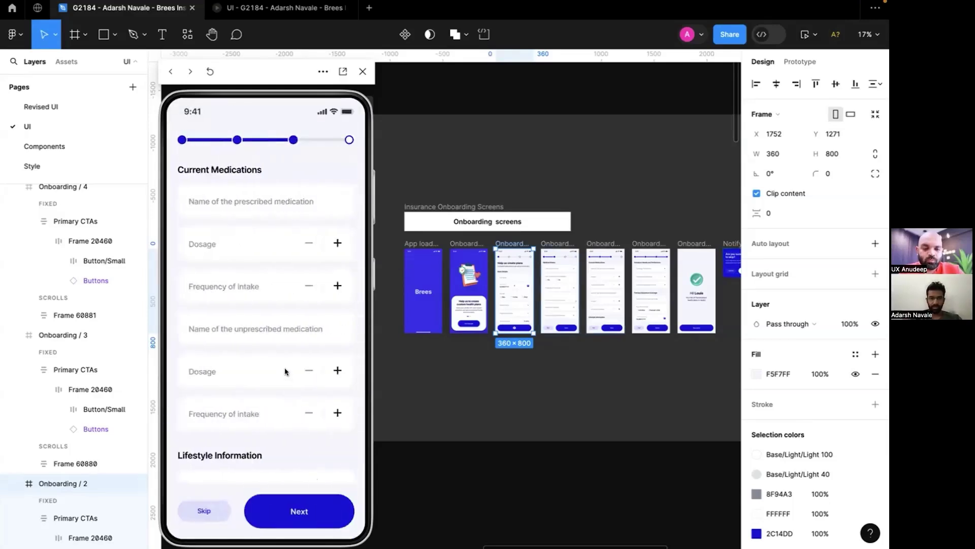
pyautogui.click(336, 244)
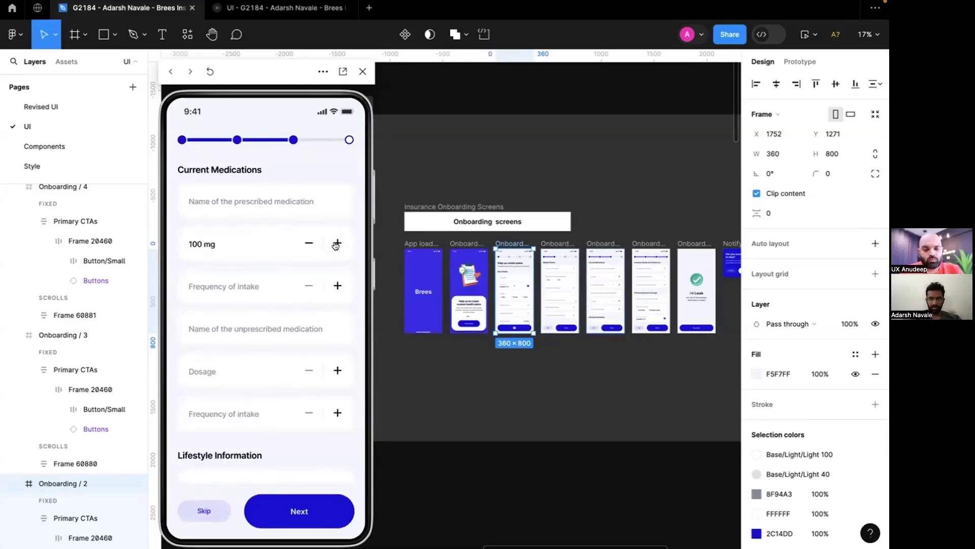
pyautogui.click(336, 244)
pyautogui.click(336, 243)
pyautogui.click(307, 243)
pyautogui.click(306, 243)
pyautogui.click(306, 243)
pyautogui.click(307, 243)
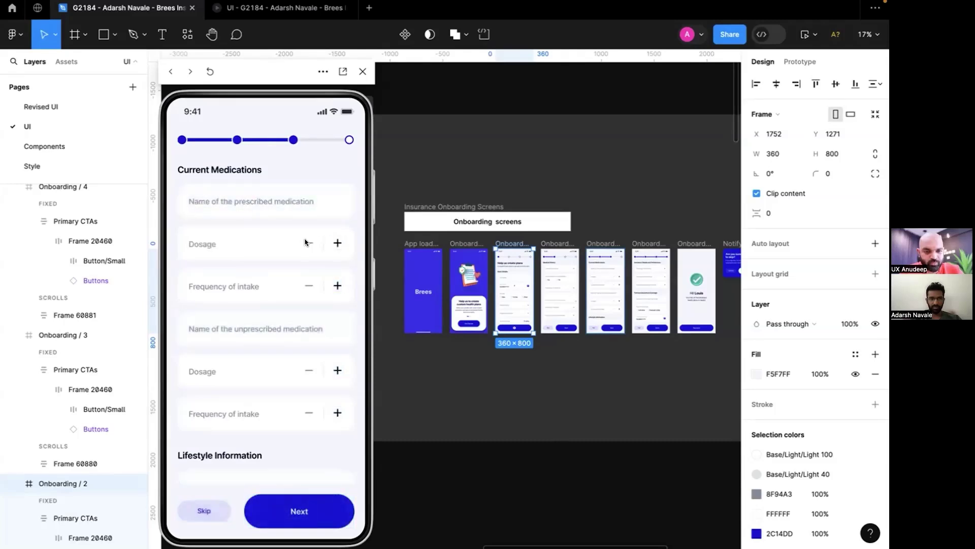
# Advance the preview to Insurance Needs and Preferences, and review the Quantity Picker Input Field variants on the Components page.
pyautogui.press('Right')
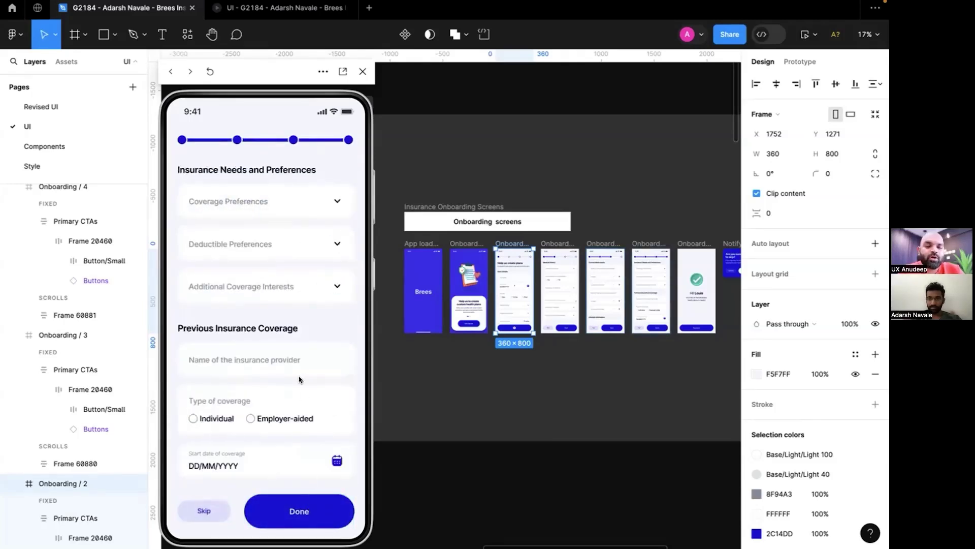
pyautogui.click(45, 147)
pyautogui.hscroll(5, 401, 232)
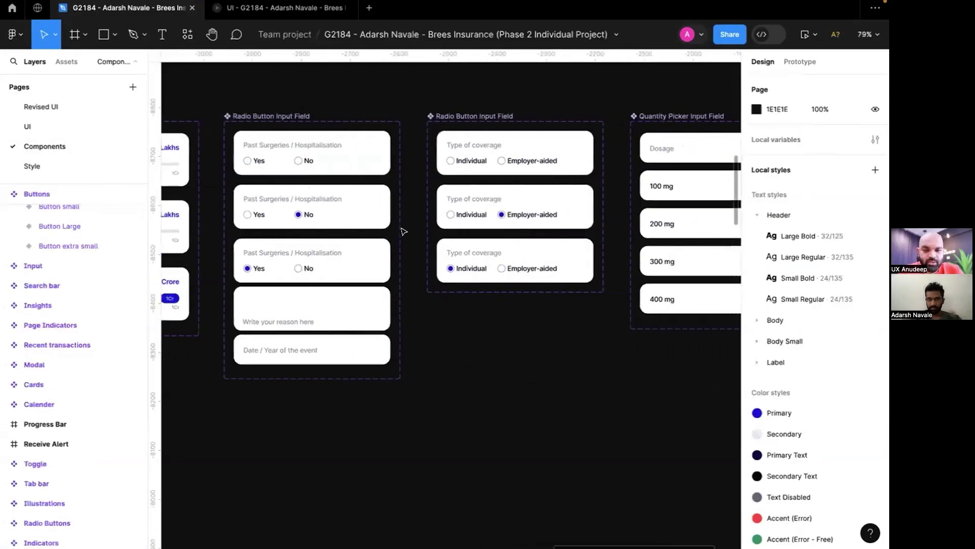
pyautogui.hscroll(5, 401, 231)
pyautogui.scroll(3, 404, 232)
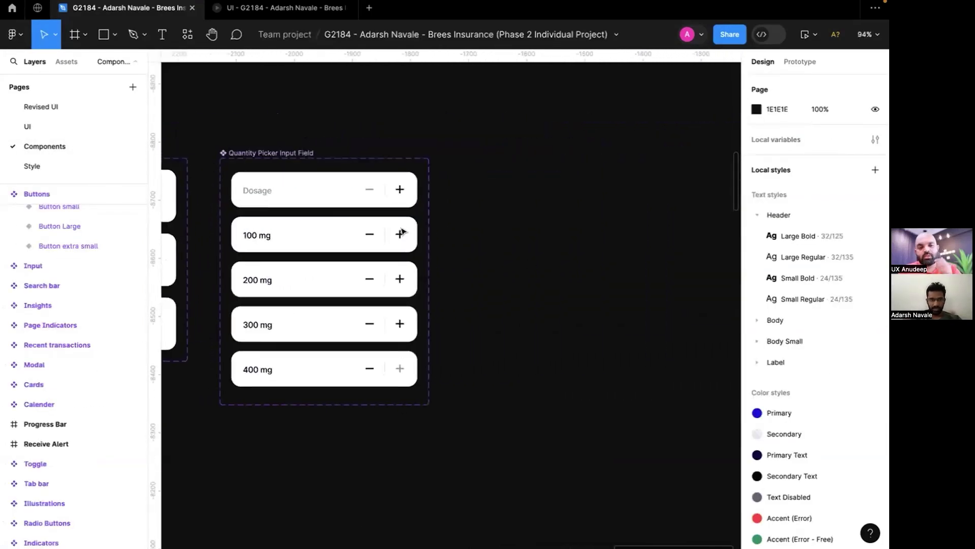
pyautogui.hscroll(-2, 531, 265)
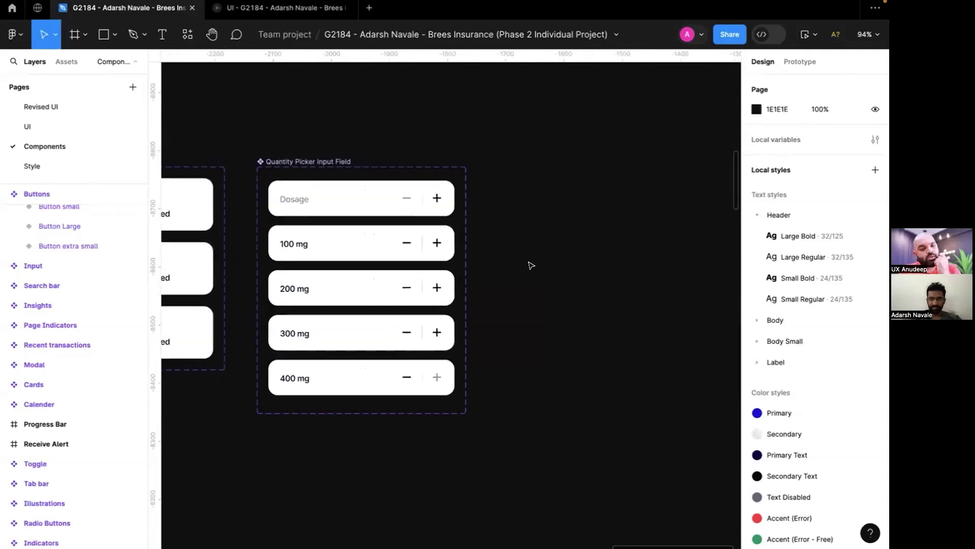
# Reopen the Onboarding / 5 preview on the UI page and test the Coverage Preferences drop-down.
pyautogui.click(28, 127)
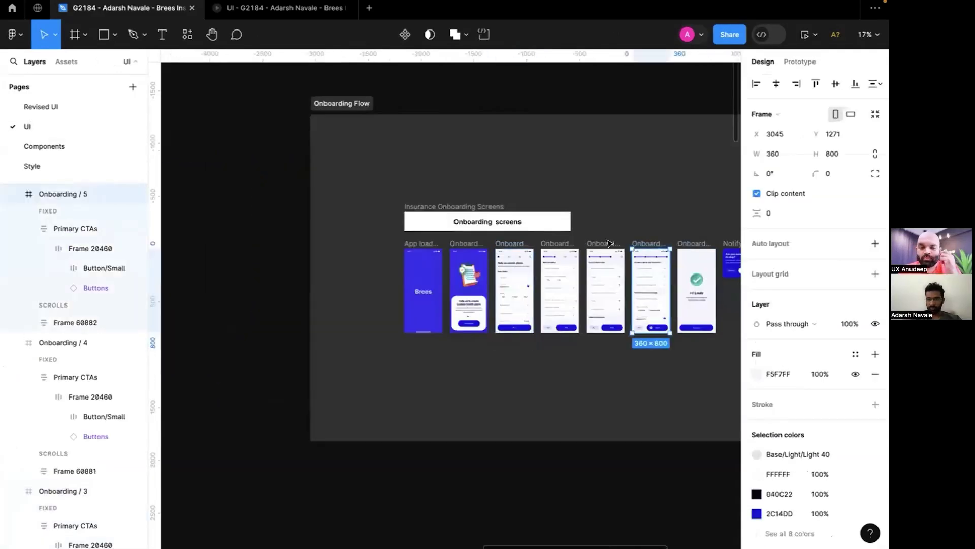
pyautogui.click(805, 36)
pyautogui.click(805, 35)
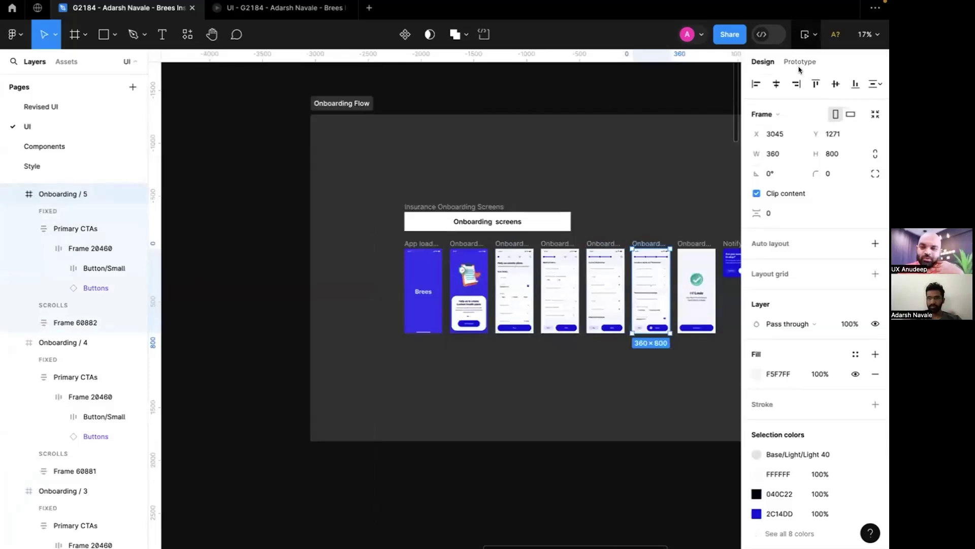
pyautogui.click(806, 34)
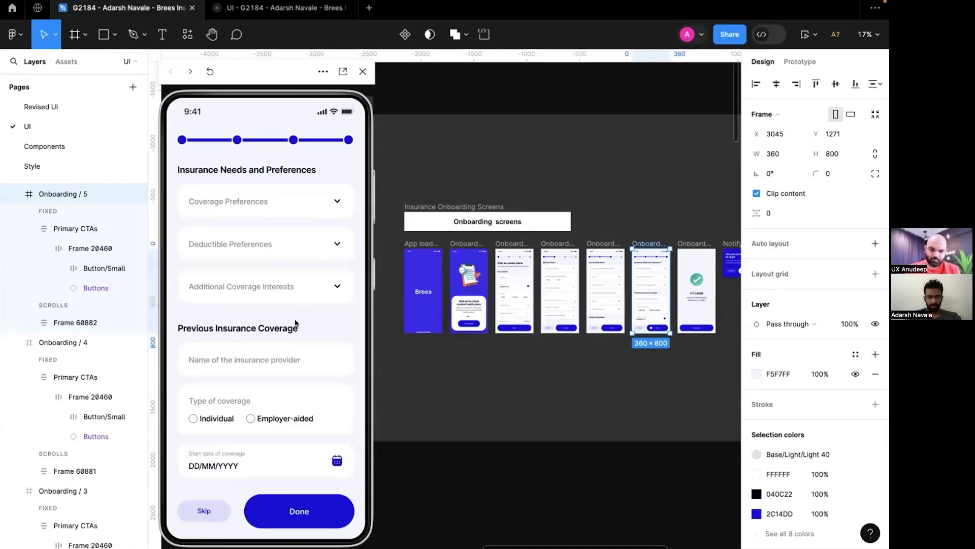
pyautogui.click(334, 198)
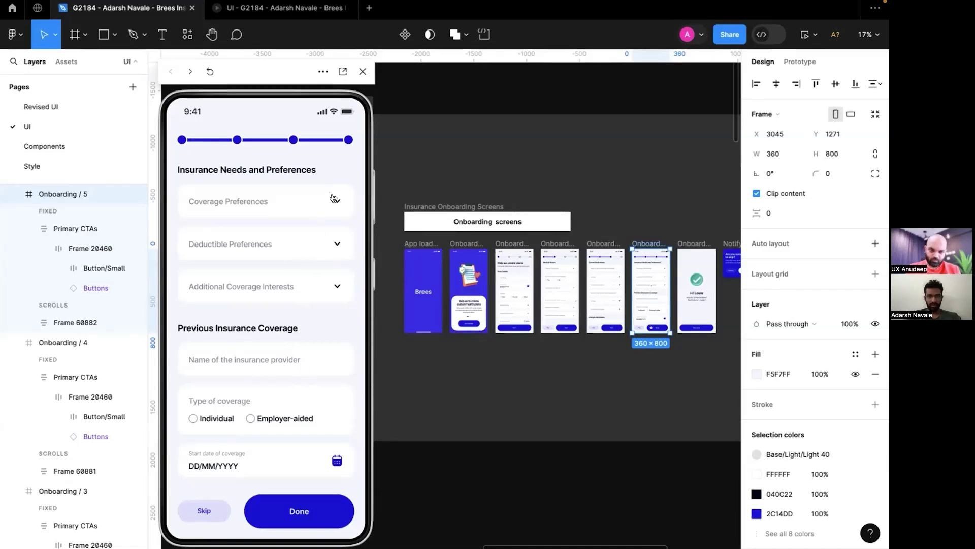
pyautogui.click(334, 198)
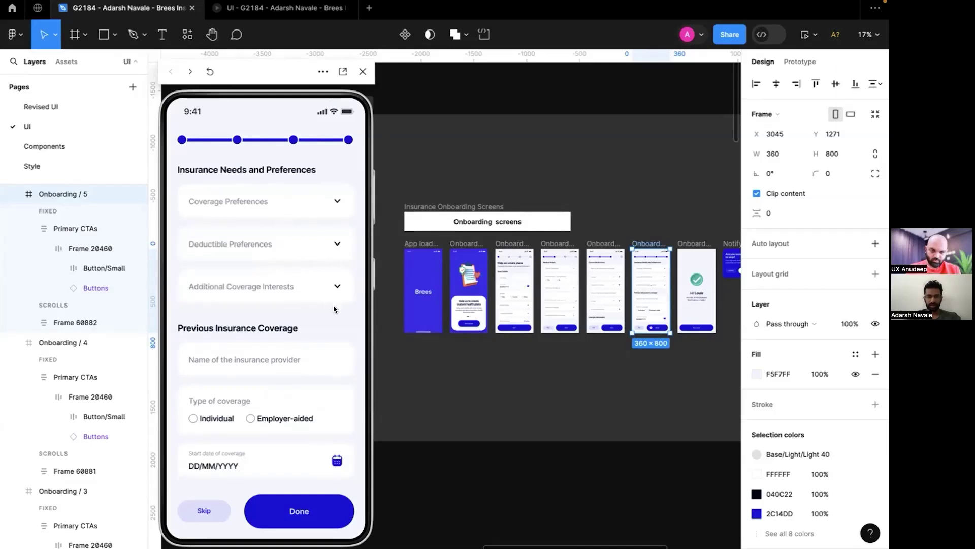
# Switch Type of coverage to Employer-aided and then Individual, and finish the form through to the Personalised Health Plans screen.
pyautogui.click(250, 418)
pyautogui.click(193, 418)
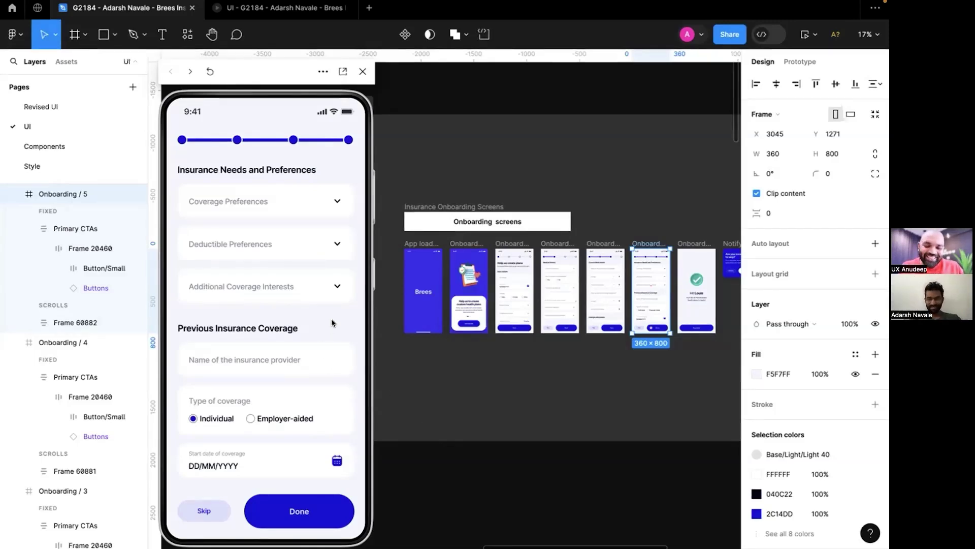
pyautogui.click(290, 511)
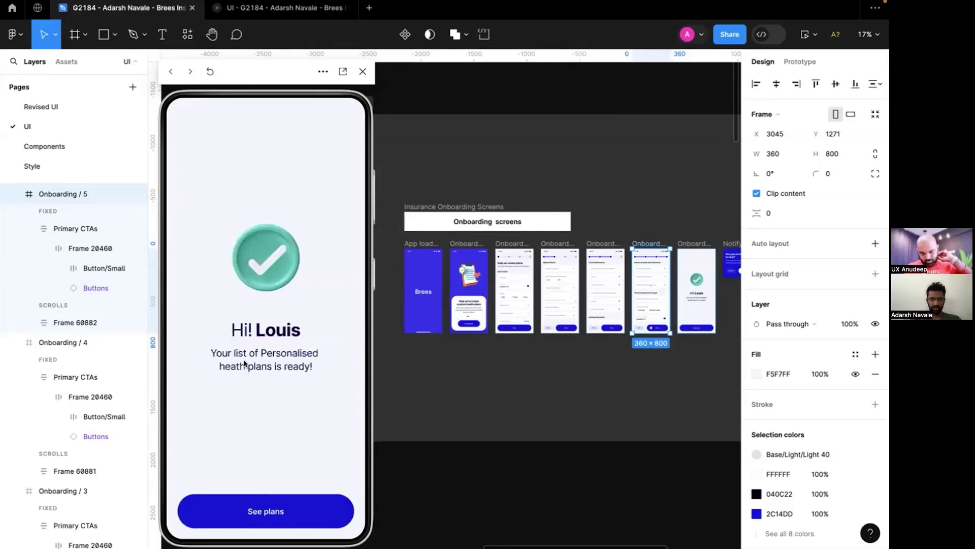
pyautogui.click(298, 508)
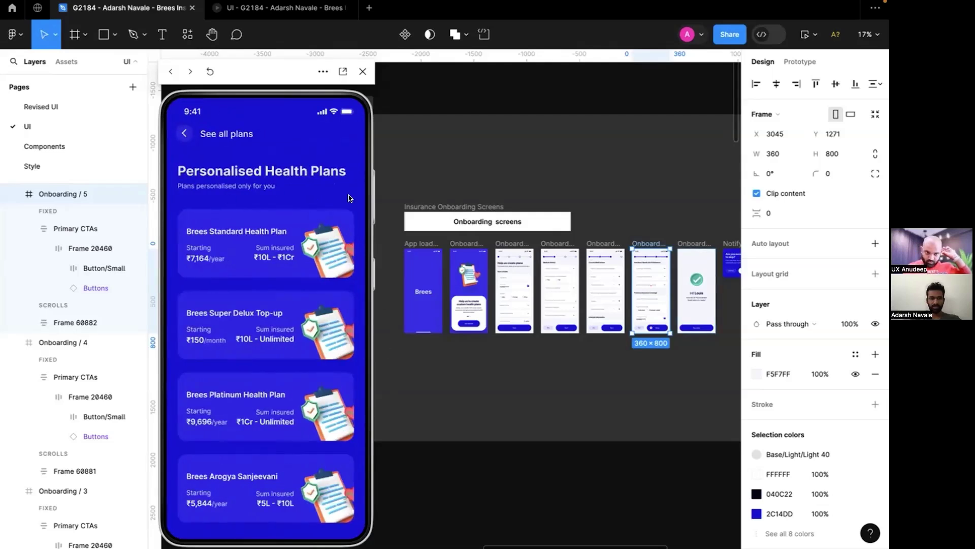
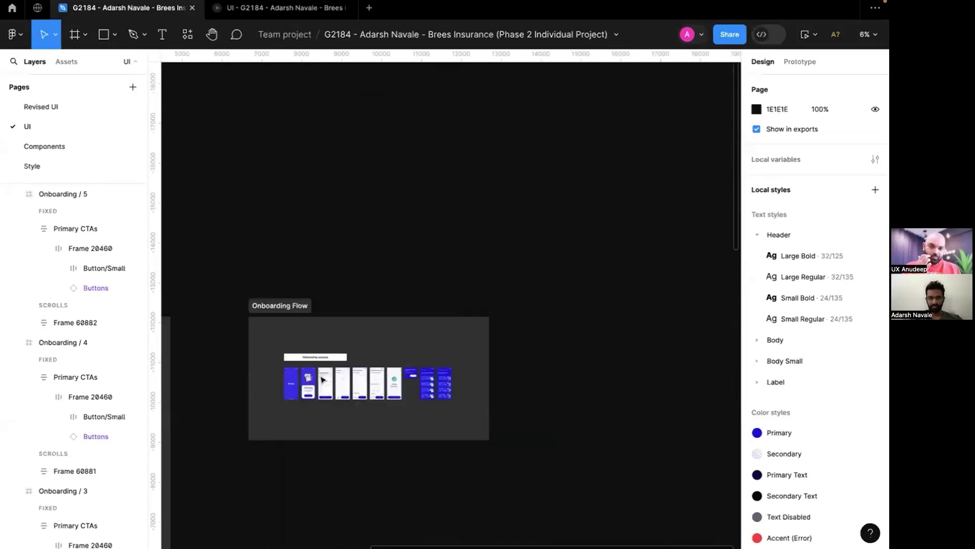
# Select the Onboarding / 2 frame in the Onboarding Flow section and open its preview.
pyautogui.scroll(6, 274, 394)
pyautogui.hscroll(2, 419, 356)
pyautogui.scroll(3, 429, 232)
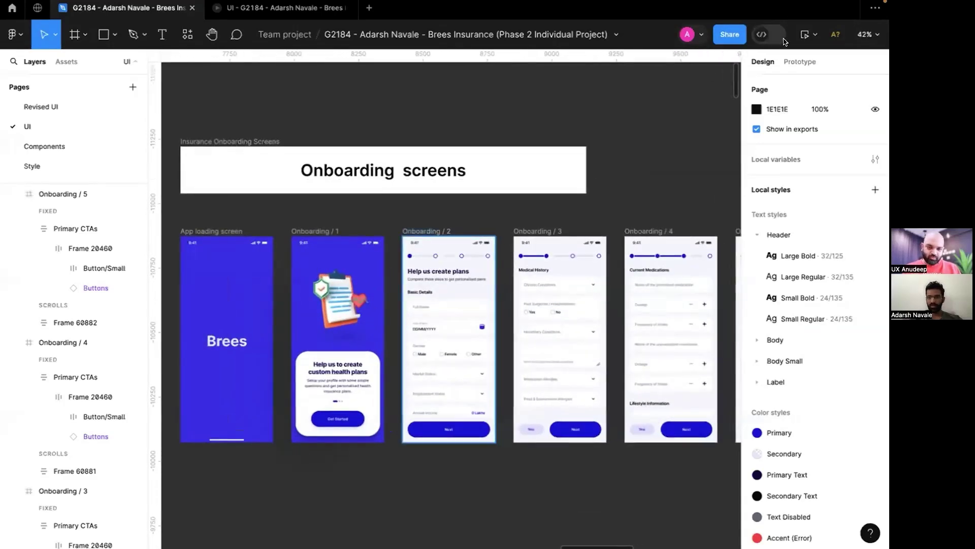
pyautogui.click(429, 232)
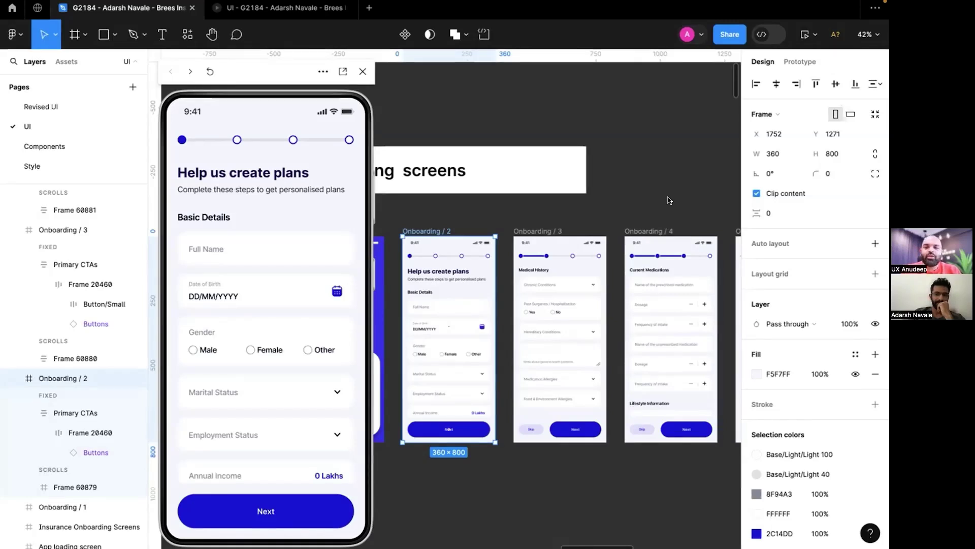
# Show the page's prototype settings and set the preview device to iPhone 8.
pyautogui.hotkey('shift', 'e')
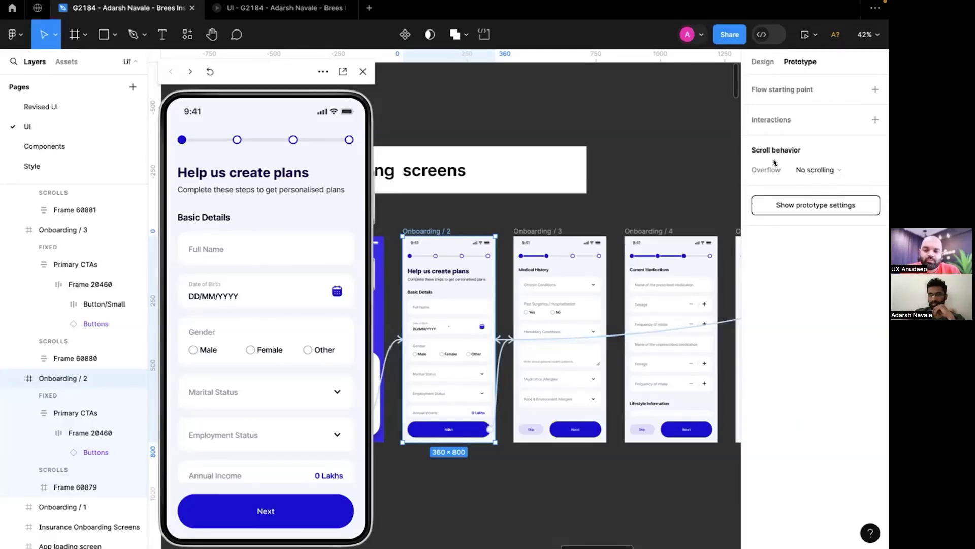
pyautogui.click(795, 201)
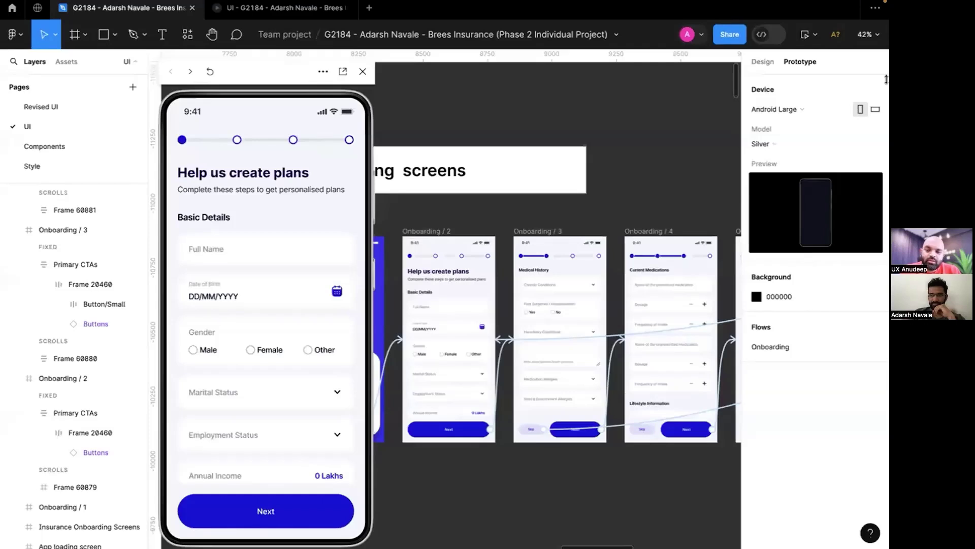
pyautogui.click(828, 107)
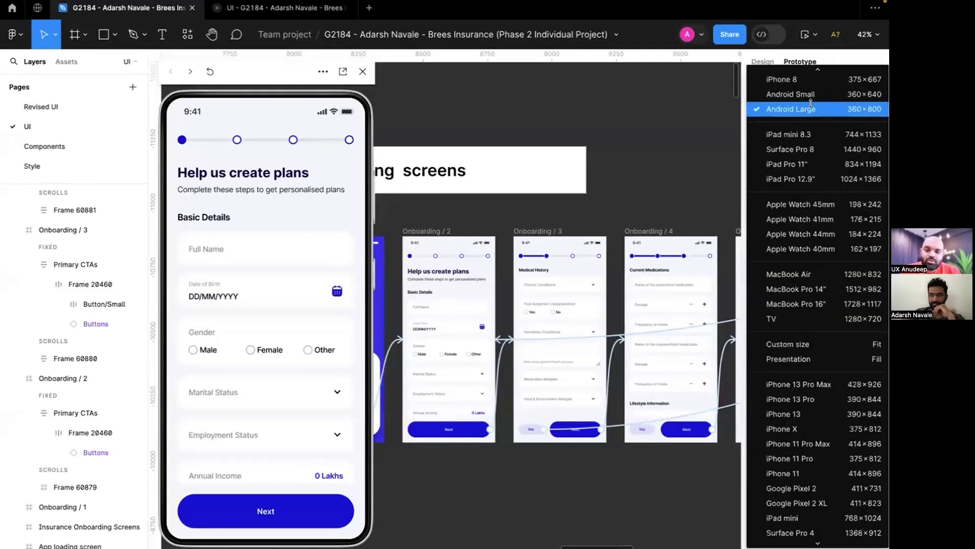
pyautogui.scroll(3, 792, 145)
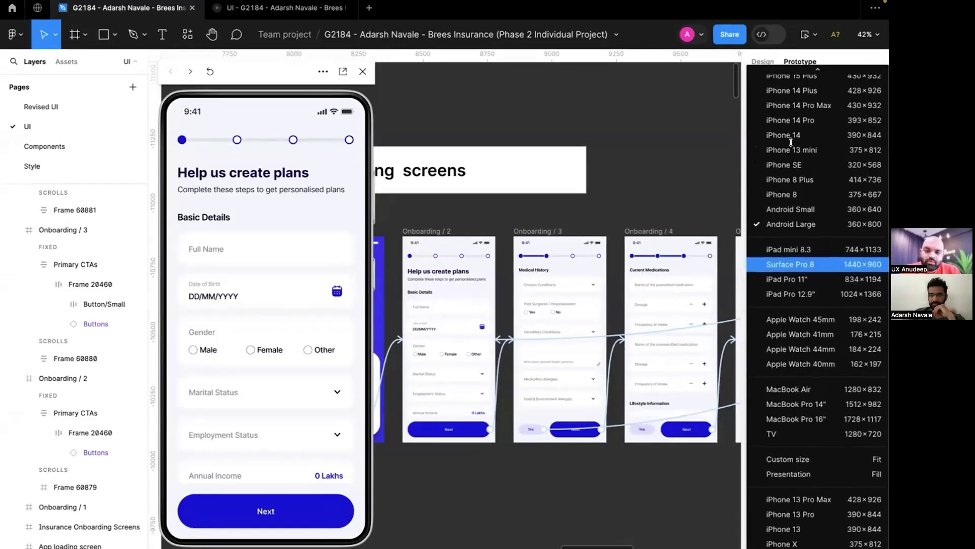
pyautogui.scroll(2, 791, 142)
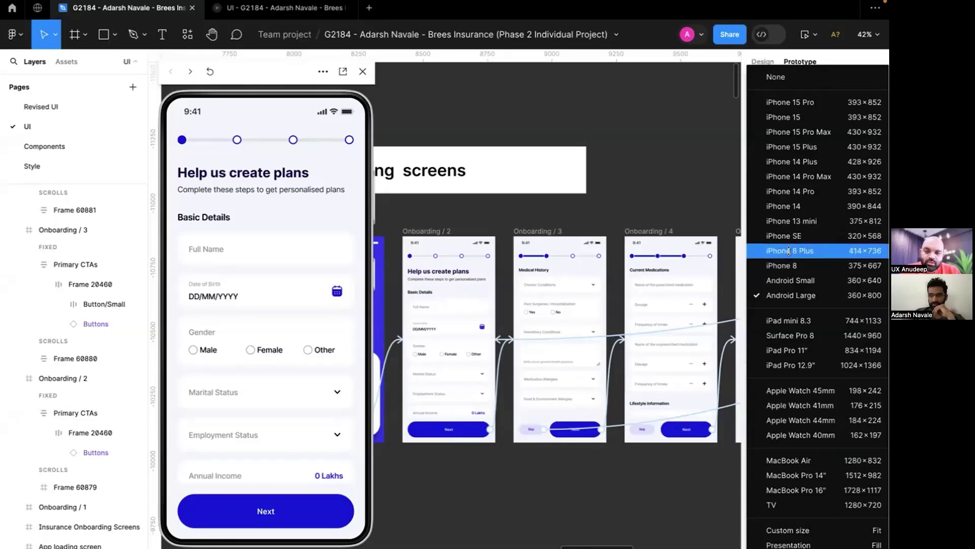
pyautogui.click(816, 261)
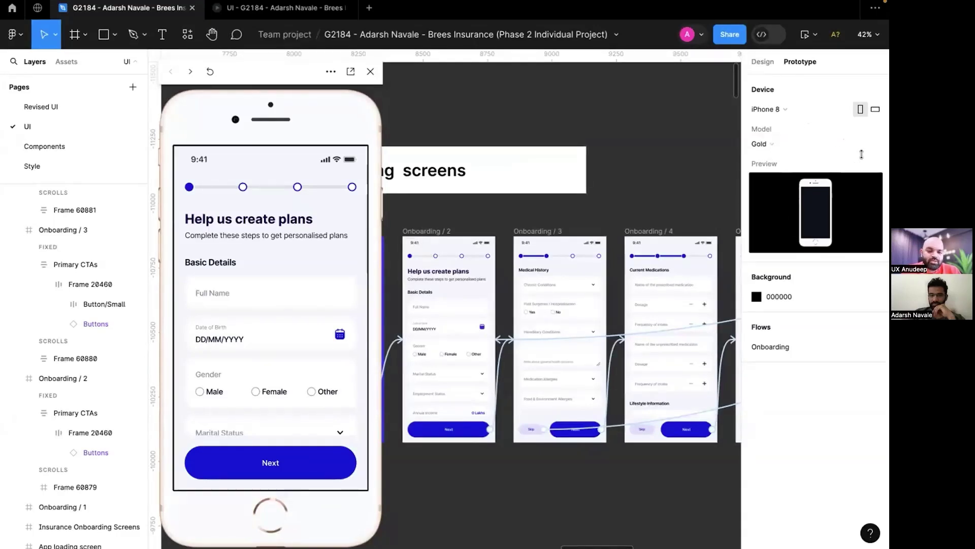
# Change the prototype's preview device to iPhone 14 to compare the Onboarding / 2 form on a taller screen.
pyautogui.click(788, 108)
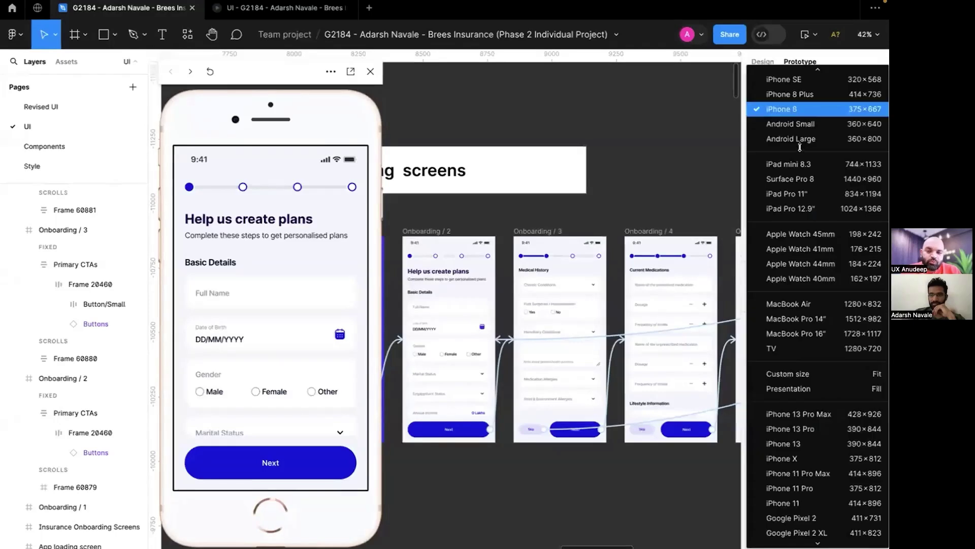
pyautogui.scroll(3, 813, 203)
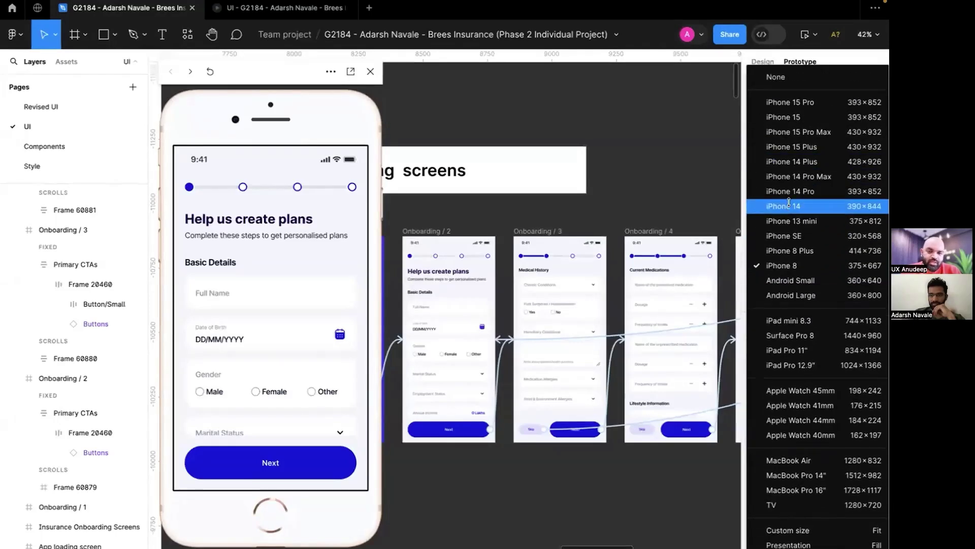
pyautogui.click(831, 210)
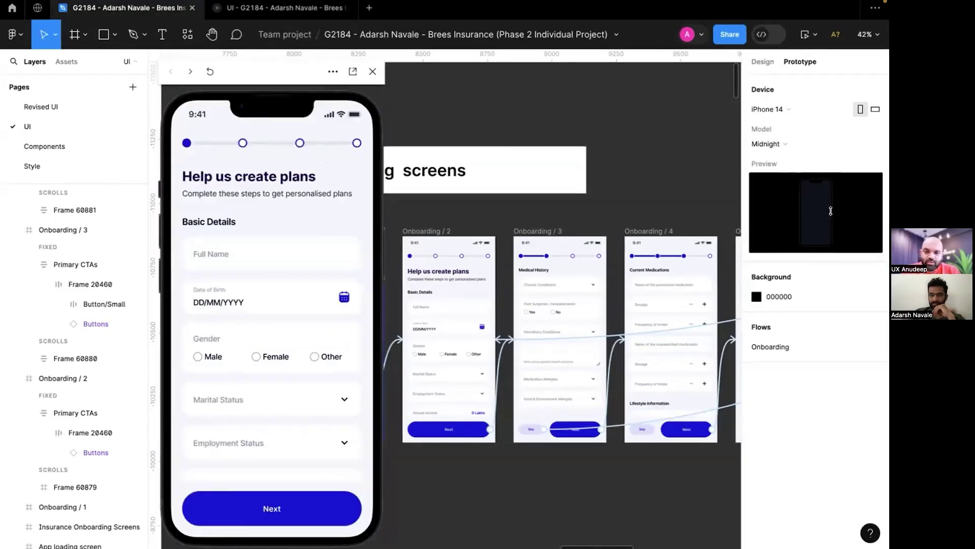
# Switch the preview device to iPhone 8 again to check the form, and restore it to Android Large.
pyautogui.click(790, 109)
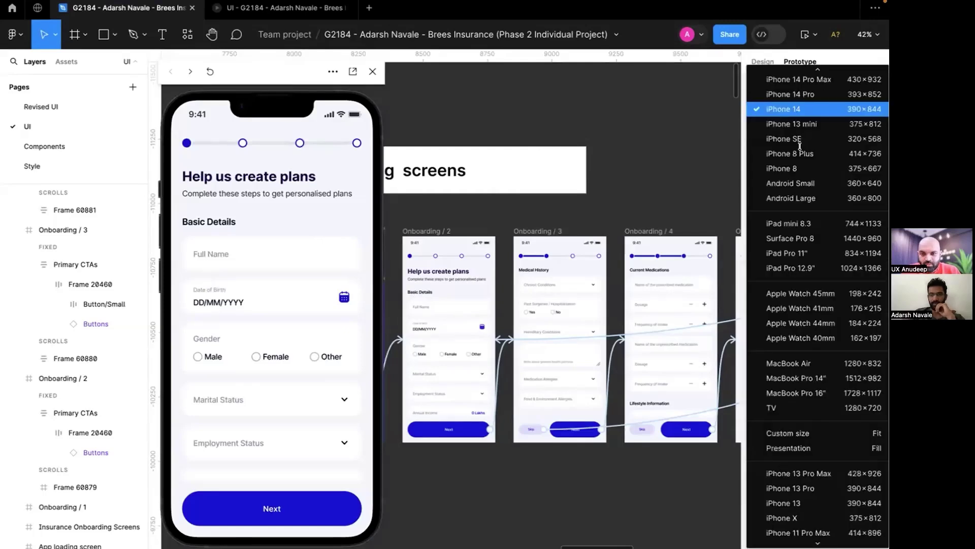
pyautogui.click(795, 168)
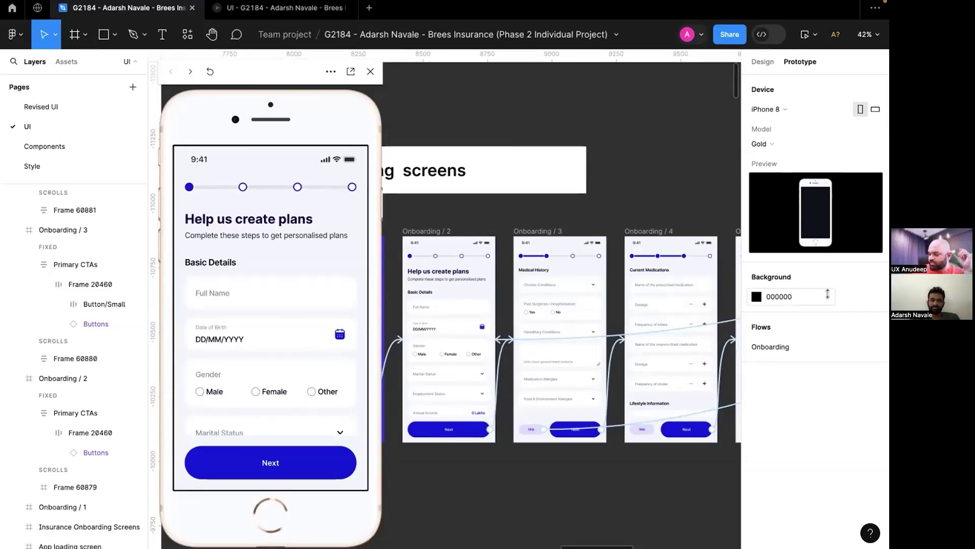
pyautogui.click(781, 107)
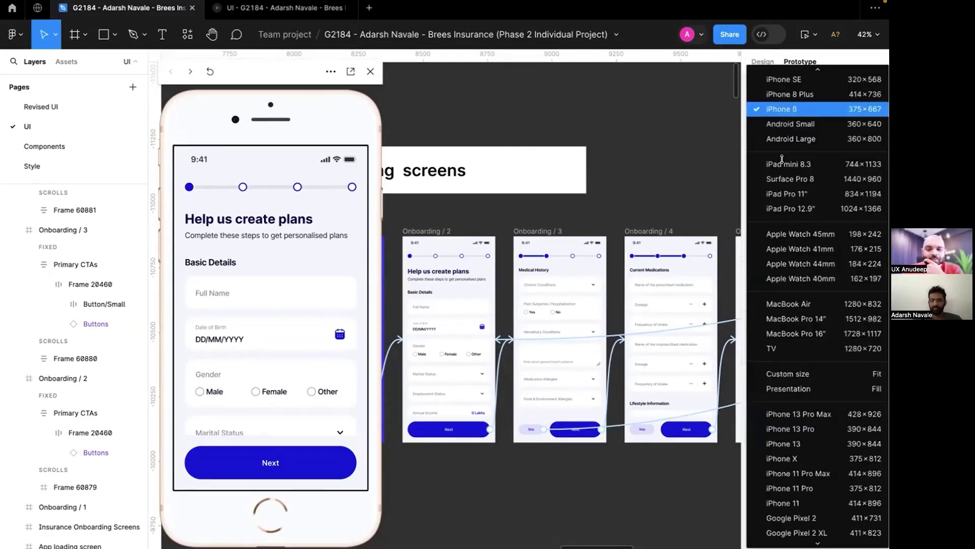
pyautogui.click(801, 137)
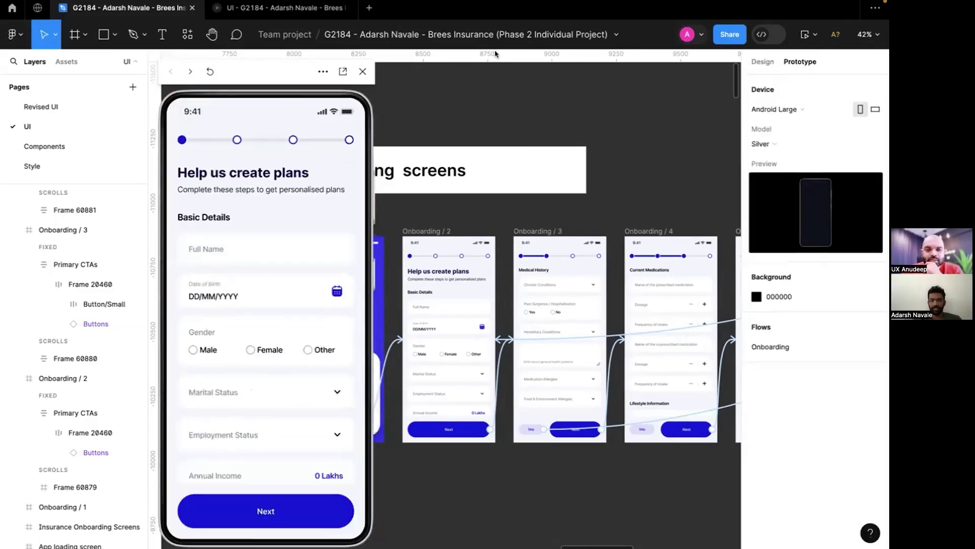